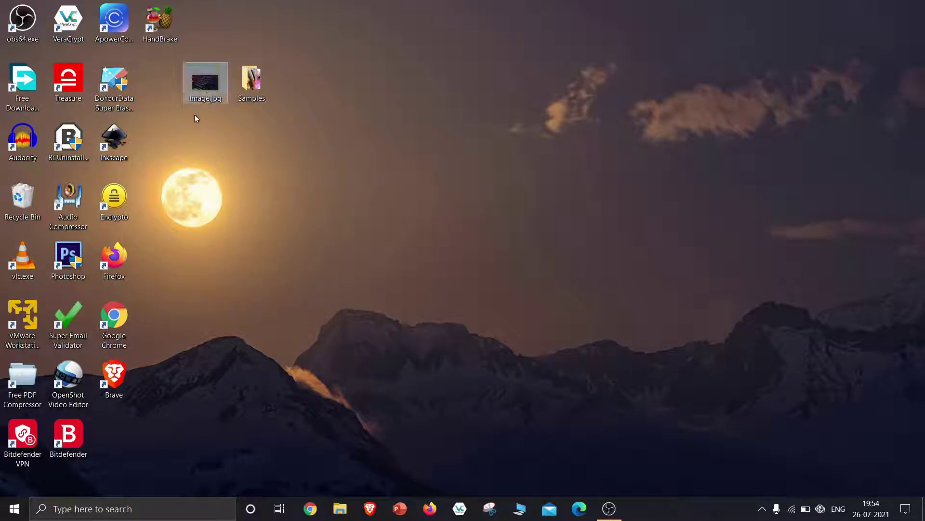
- Check Image.jpg's file size in its Properties window
double_click(204, 84)
right_click(203, 83)
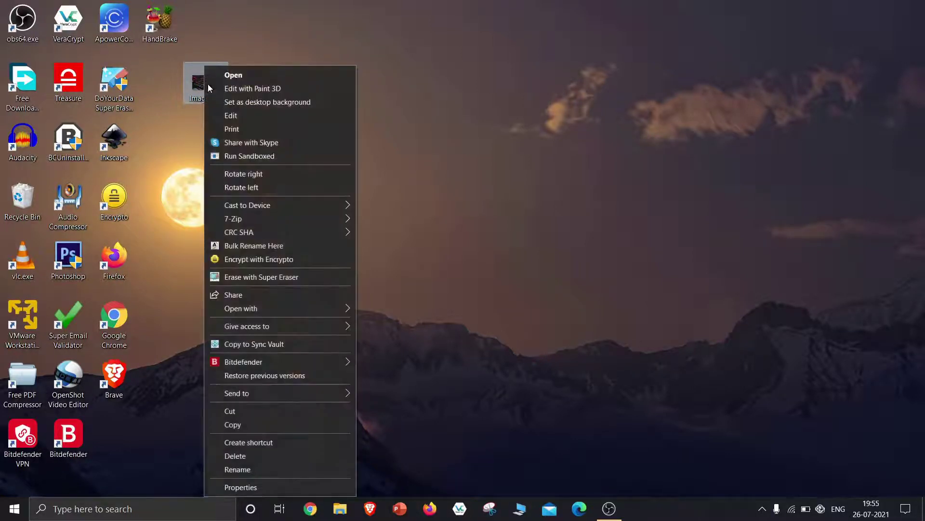
click(276, 487)
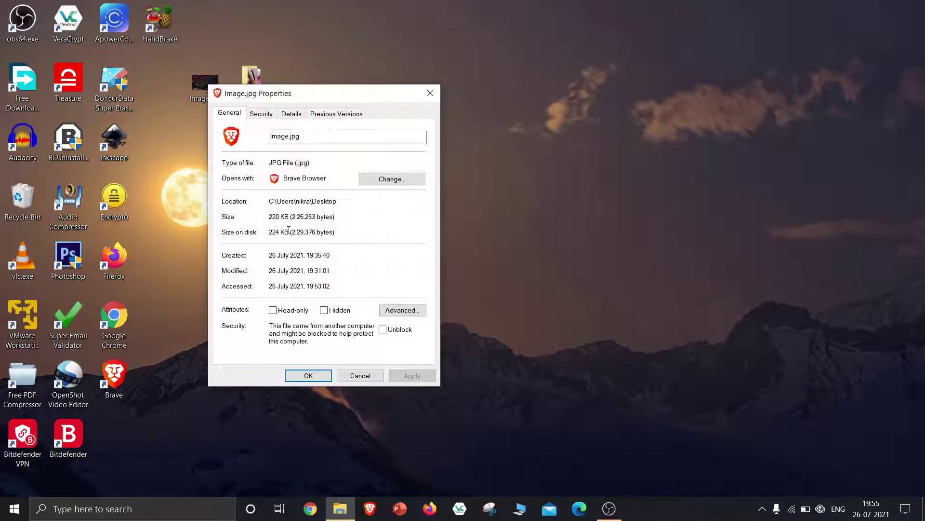
click(308, 375)
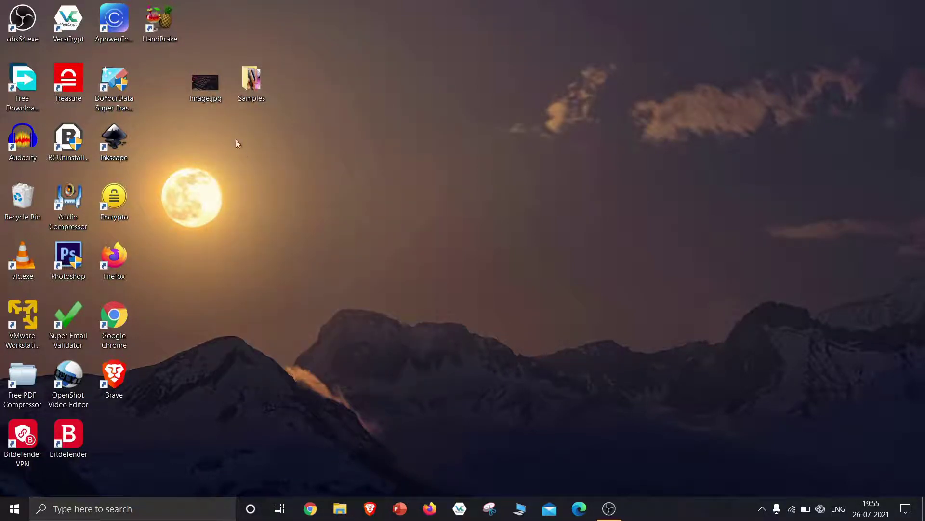
- Open Image.jpg in Paint to see its 1280 × 720 px size and 221.0KB, then close Paint
right_click(209, 80)
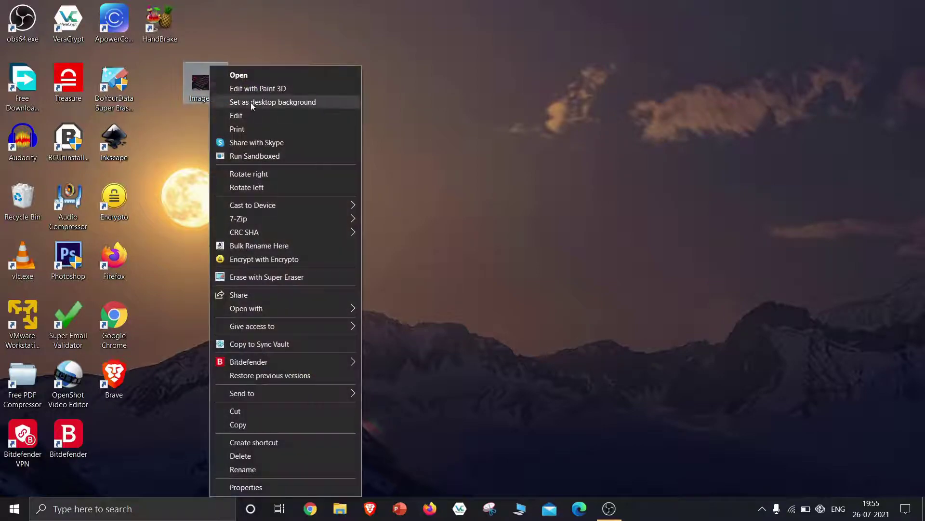
click(255, 115)
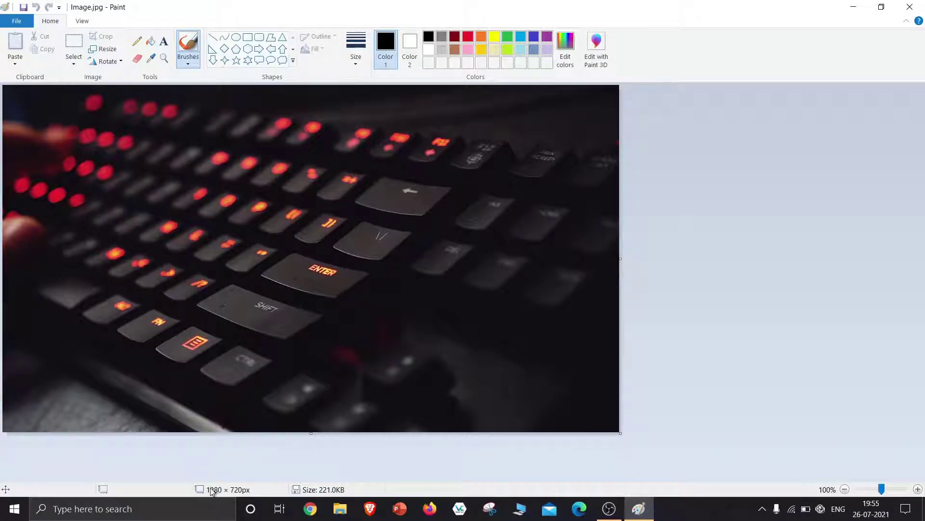
click(904, 10)
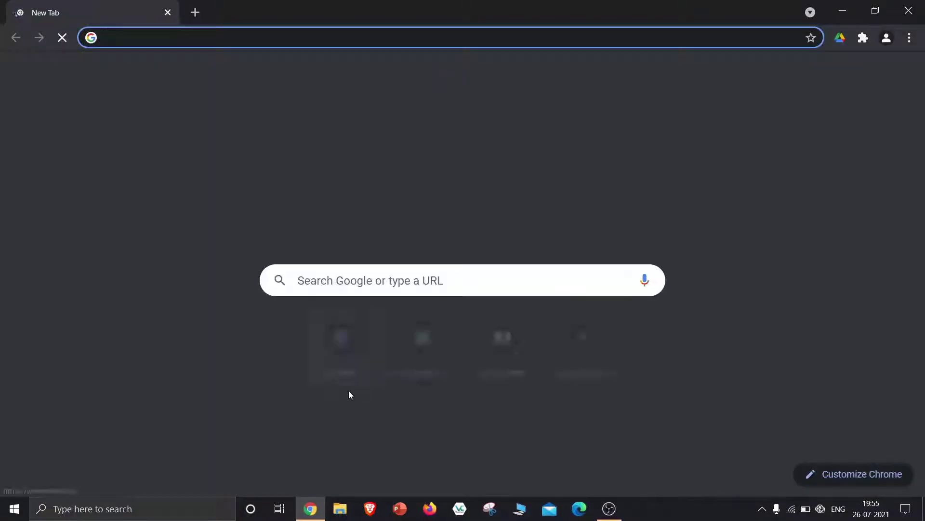
- Search Google for 'caesium image compressor' from google.com
text(google.com)
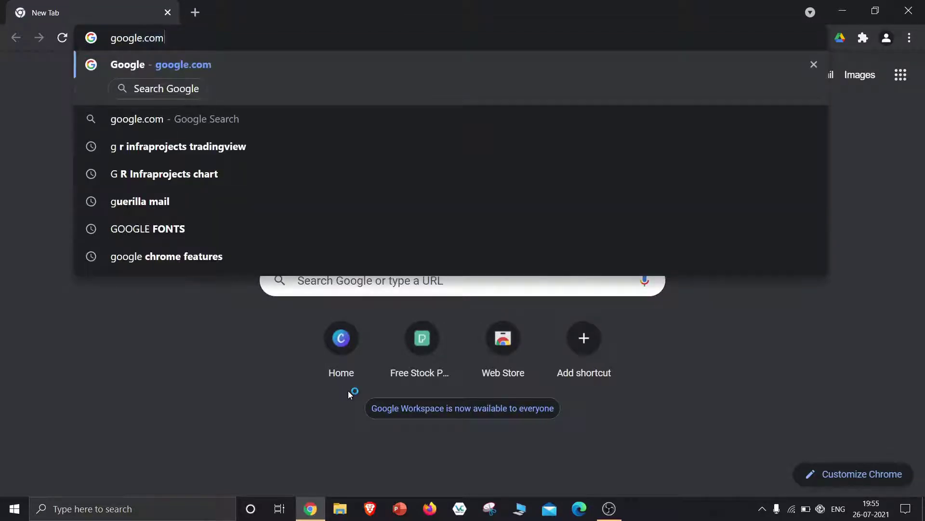
key(Return)
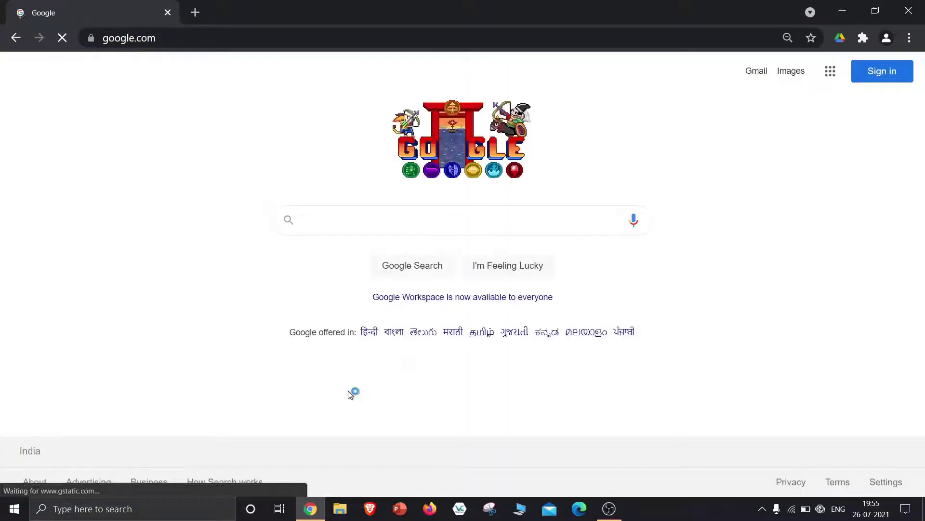
text(Caesi)
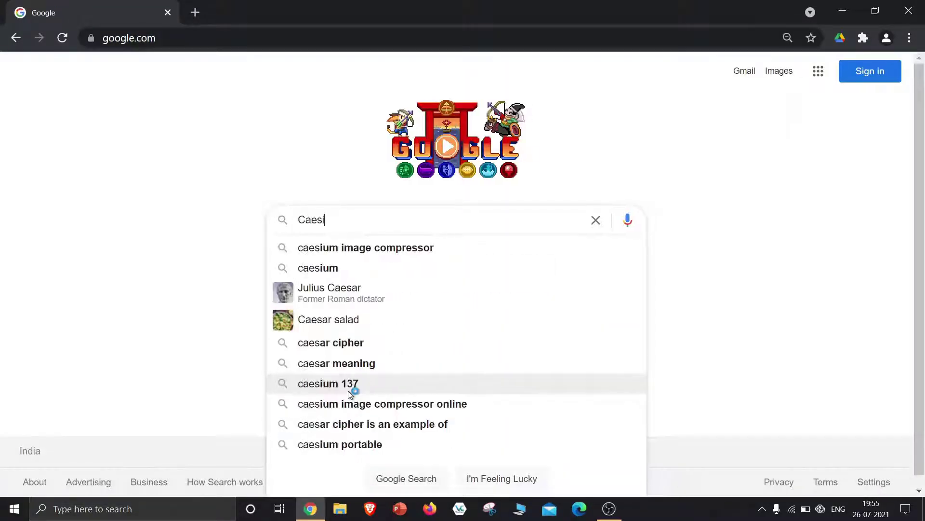
text(um Image)
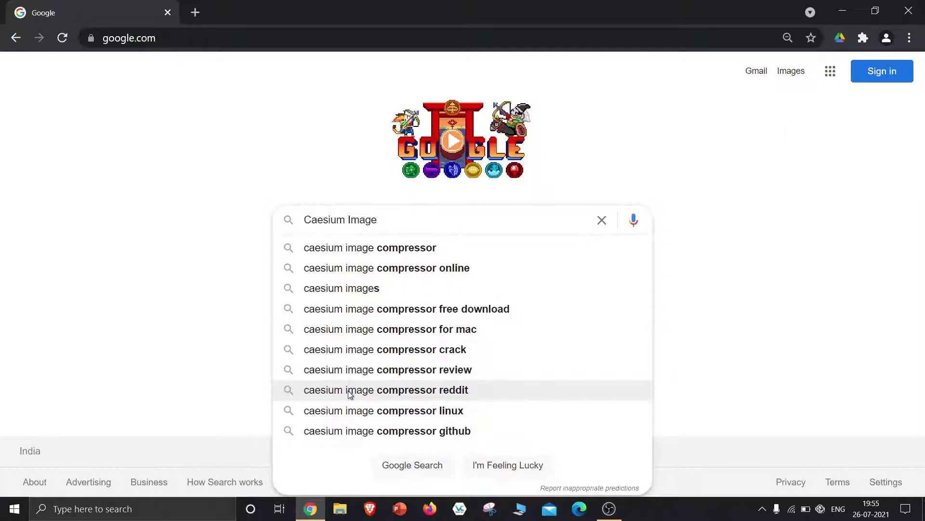
click(393, 247)
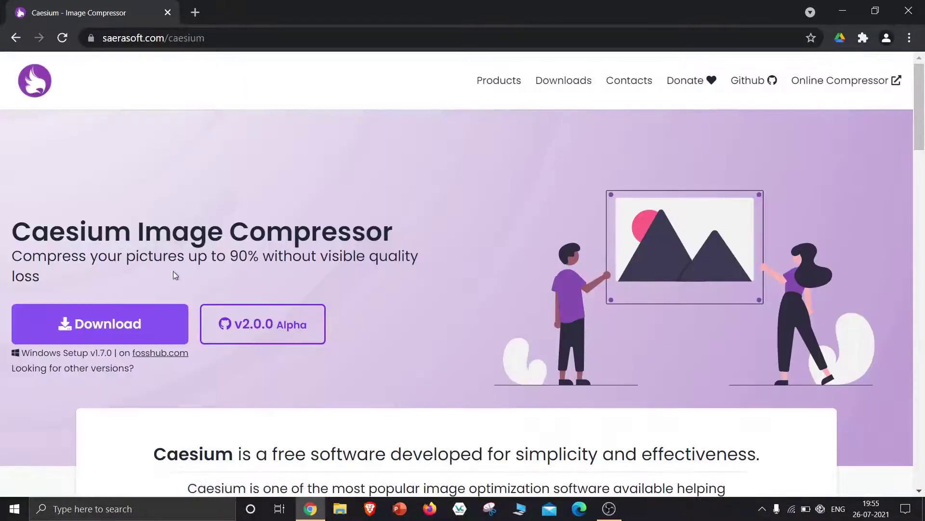
- Download the Caesium Windows Installer caesium-1.7.0-win.exe from FossHub and run it
click(141, 321)
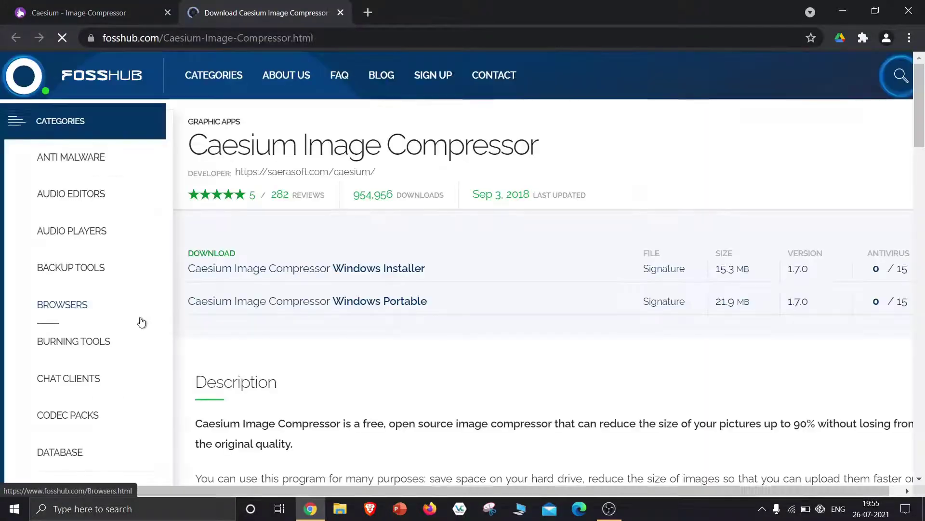
scroll(259, 347, down, 7)
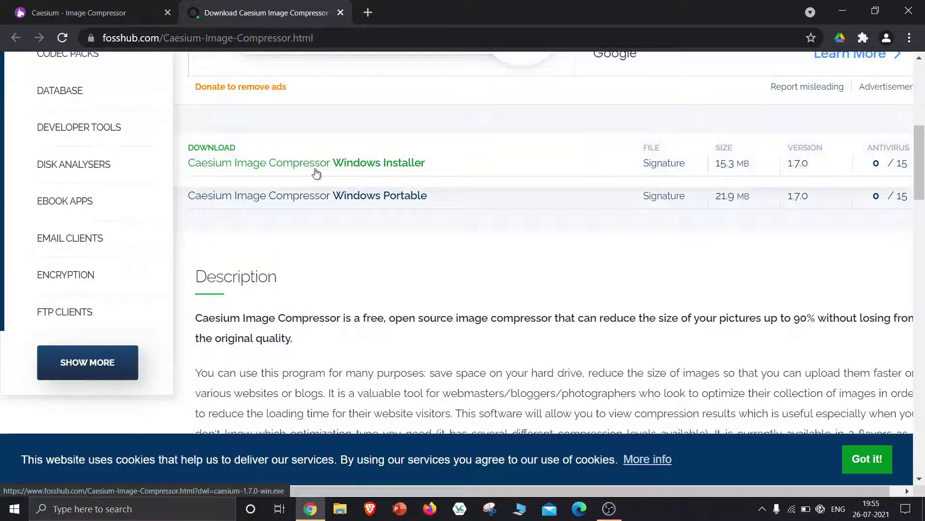
click(323, 166)
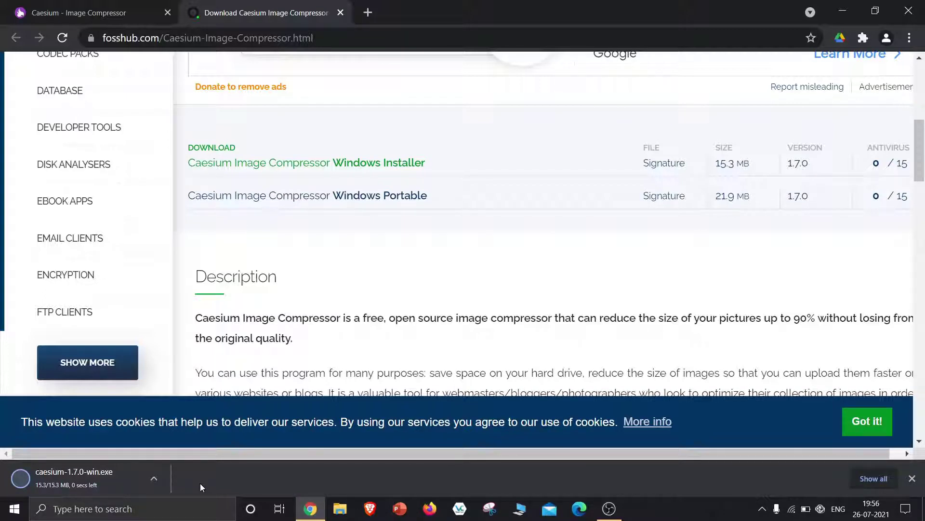
click(86, 479)
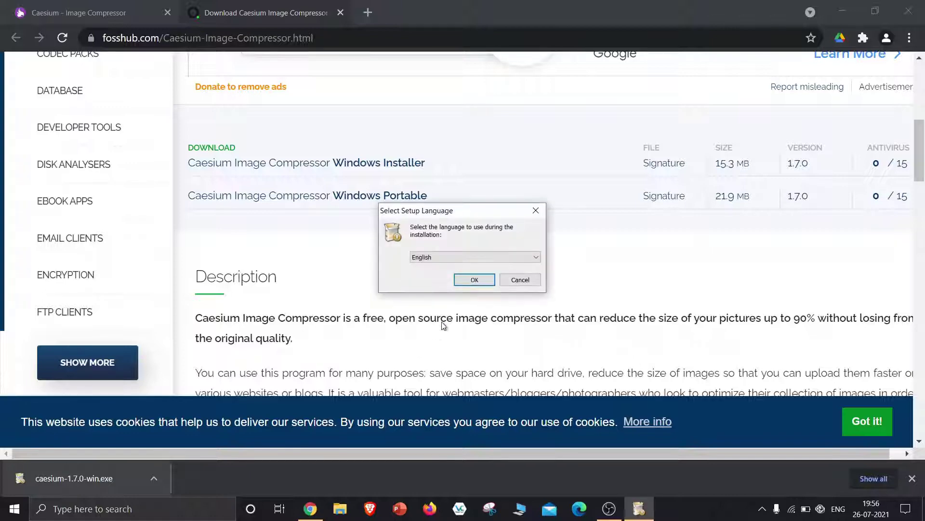
- Install Caesium 1.7.0 in English with the default location, Start Menu folder and a desktop icon
click(465, 279)
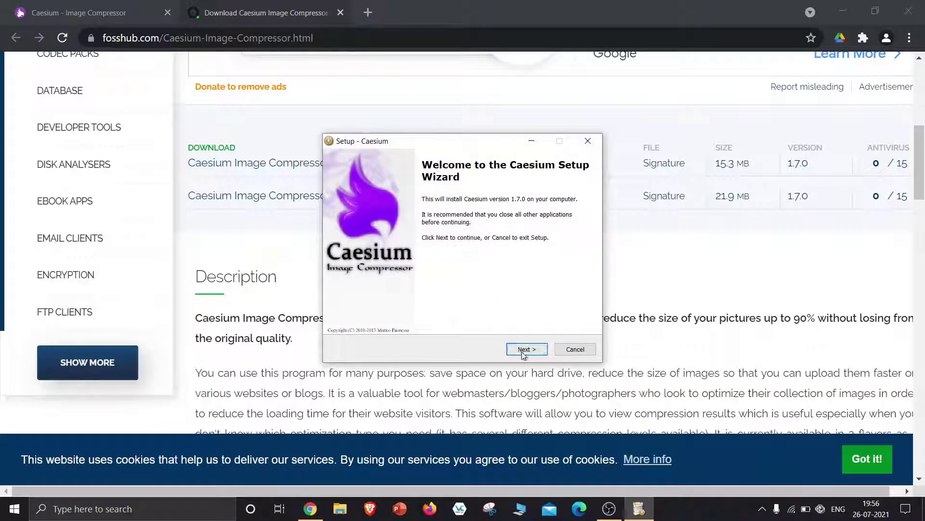
click(526, 347)
click(400, 316)
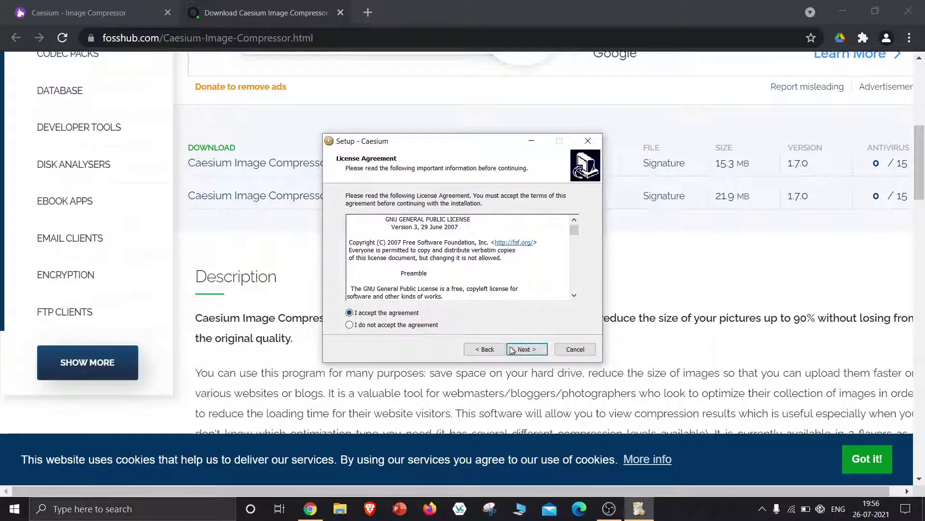
click(525, 349)
click(527, 351)
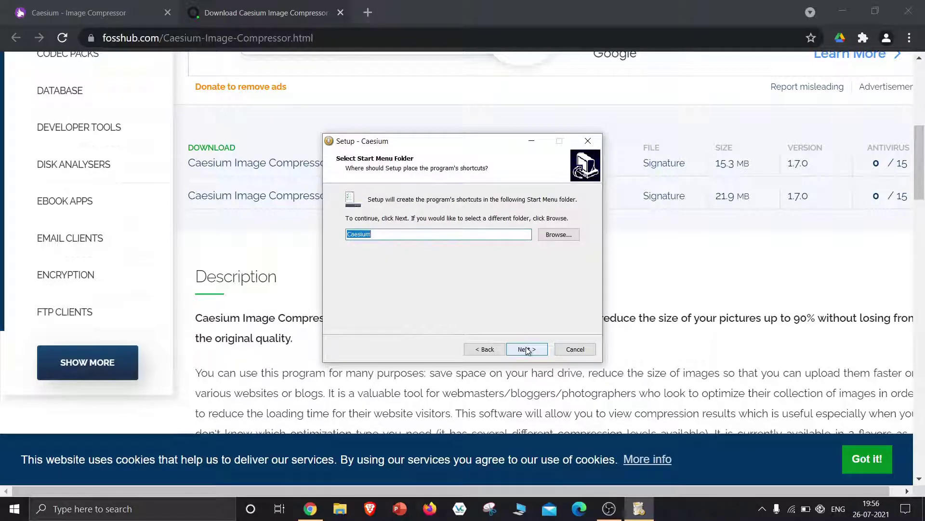
click(527, 349)
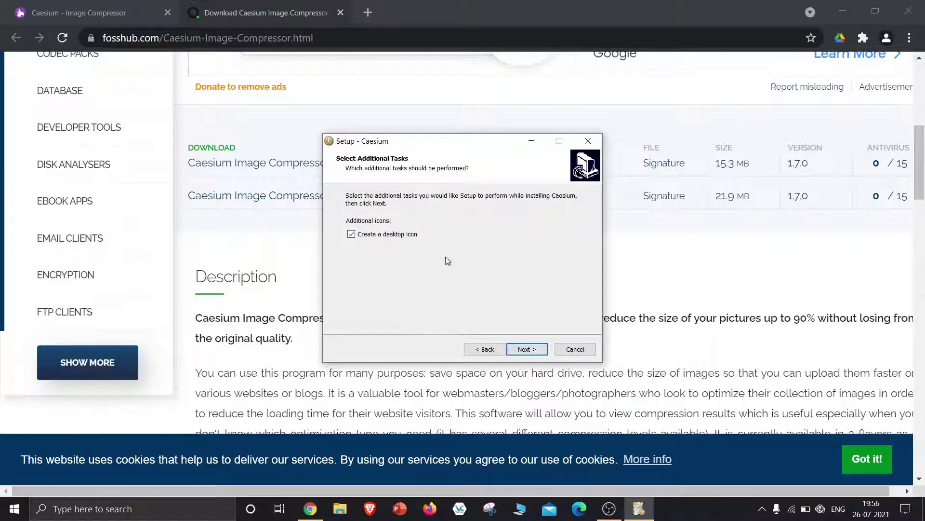
click(526, 349)
click(528, 351)
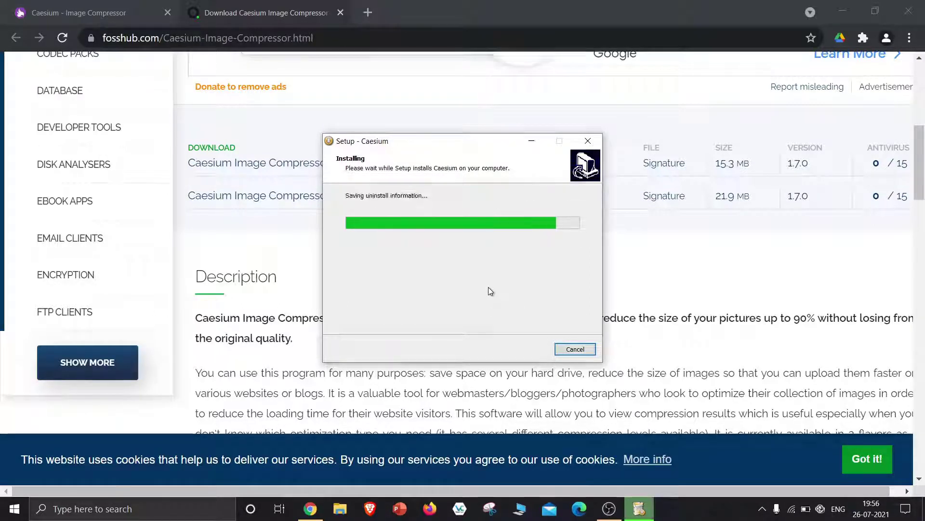
click(523, 351)
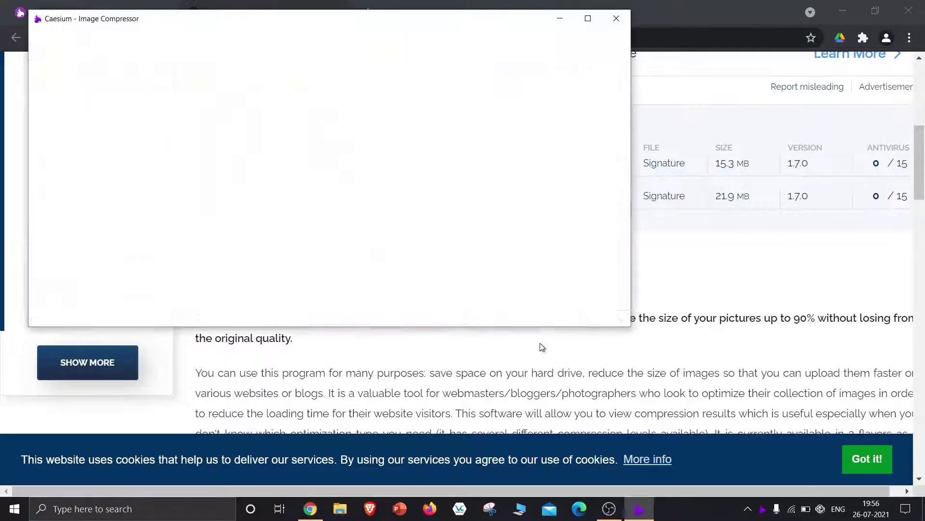
- Center the Caesium window and add Image.jpg to its file list
click(837, 11)
click(837, 10)
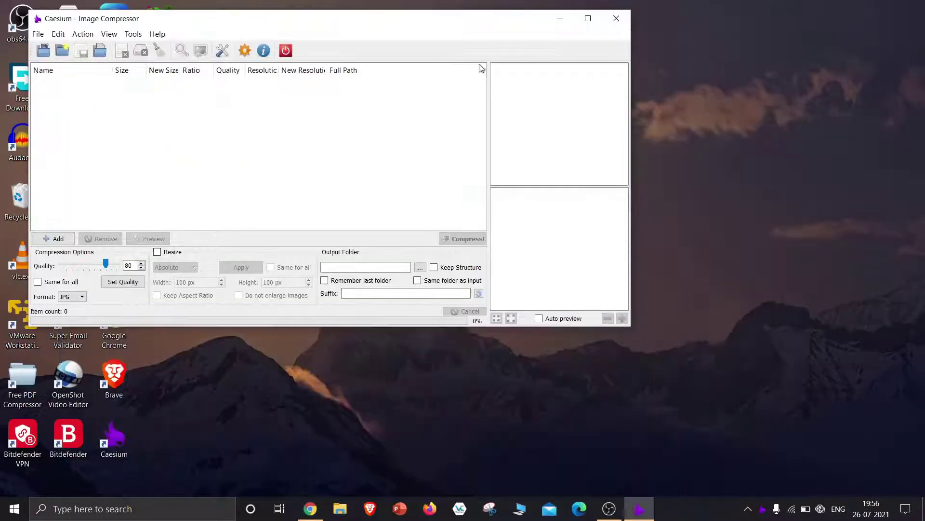
drag(393, 21, 652, 101)
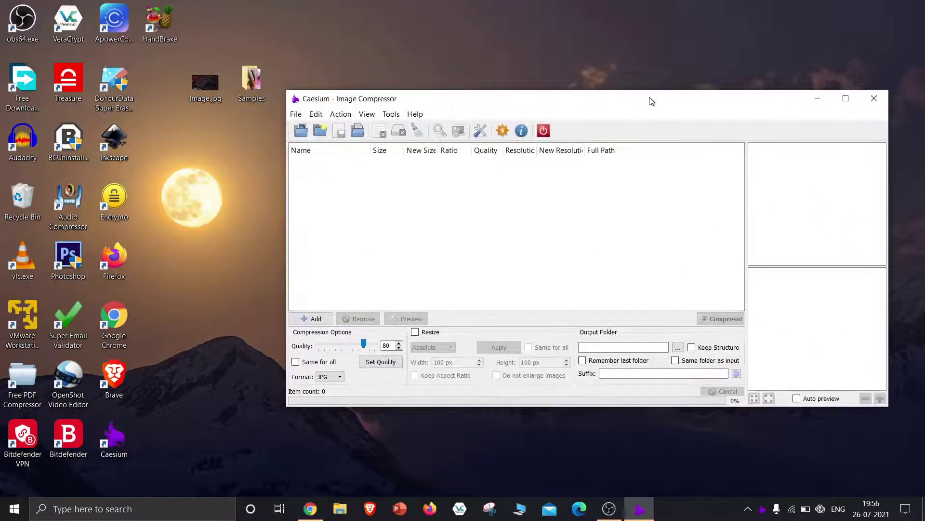
drag(205, 85, 437, 202)
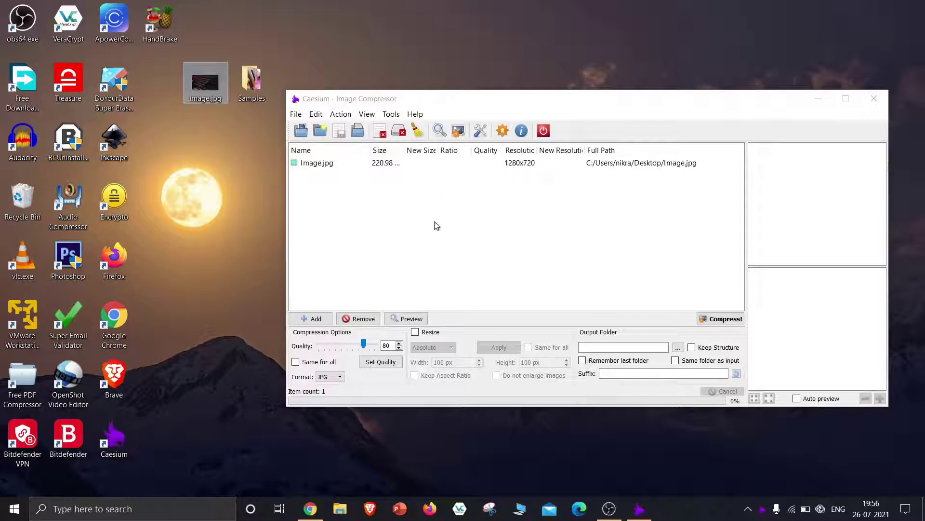
- Compress Image.jpg at quality 50 into its own folder, yielding Image_compressed.jpg at 36.74 Kb (-84%)
drag(364, 345, 358, 345)
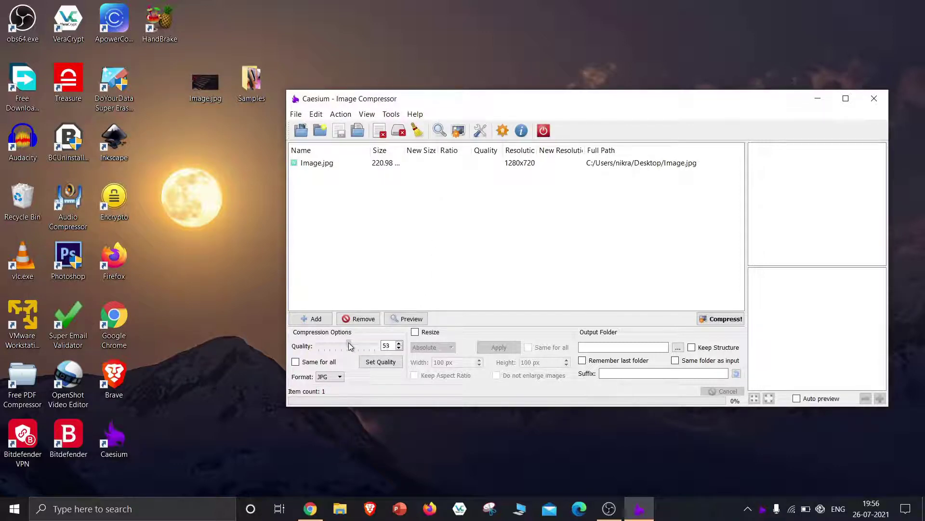
drag(348, 344, 347, 343)
click(676, 362)
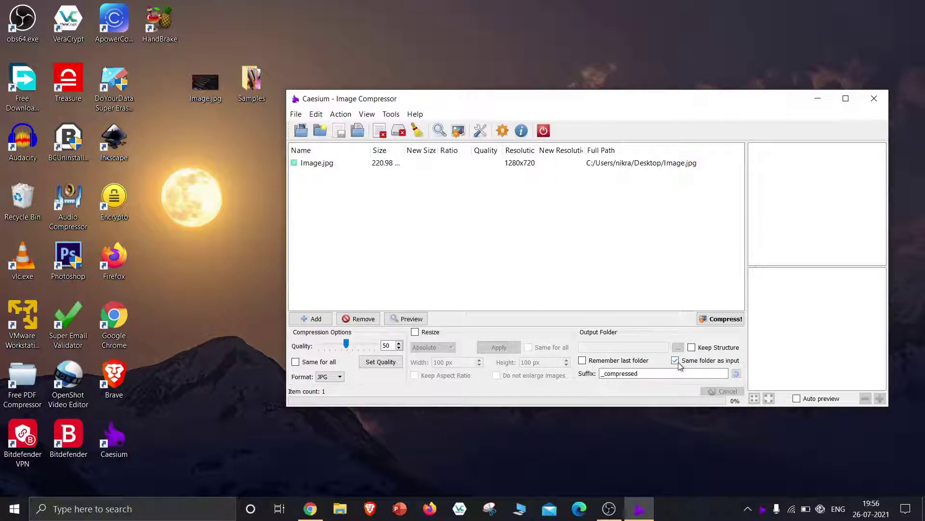
click(718, 320)
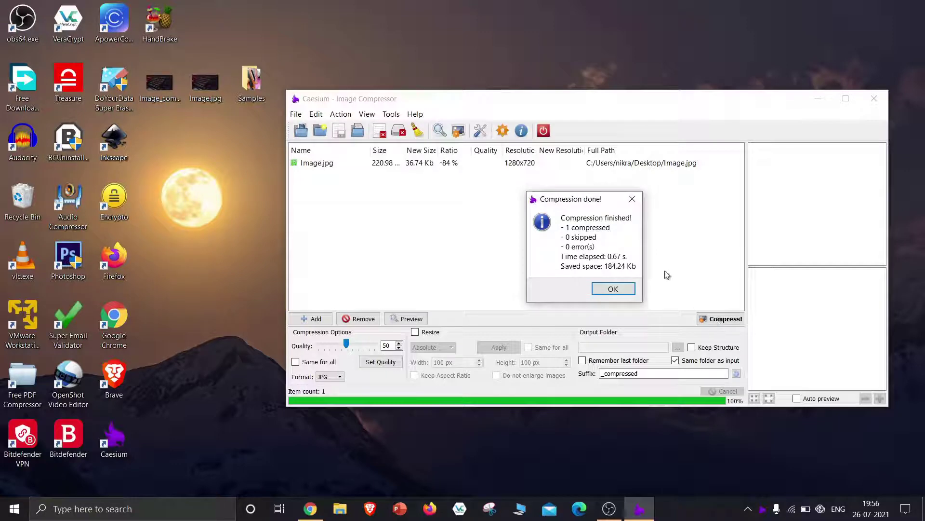
click(626, 288)
click(168, 109)
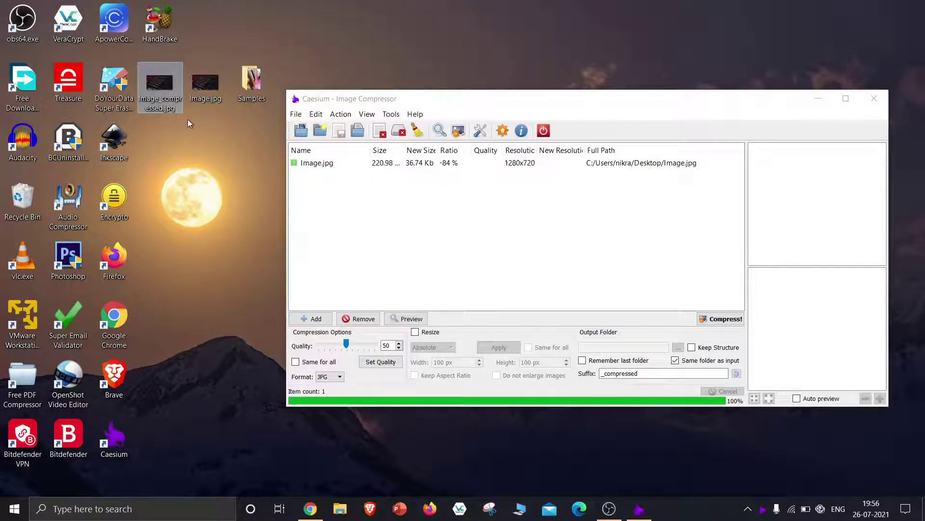
right_click(151, 93)
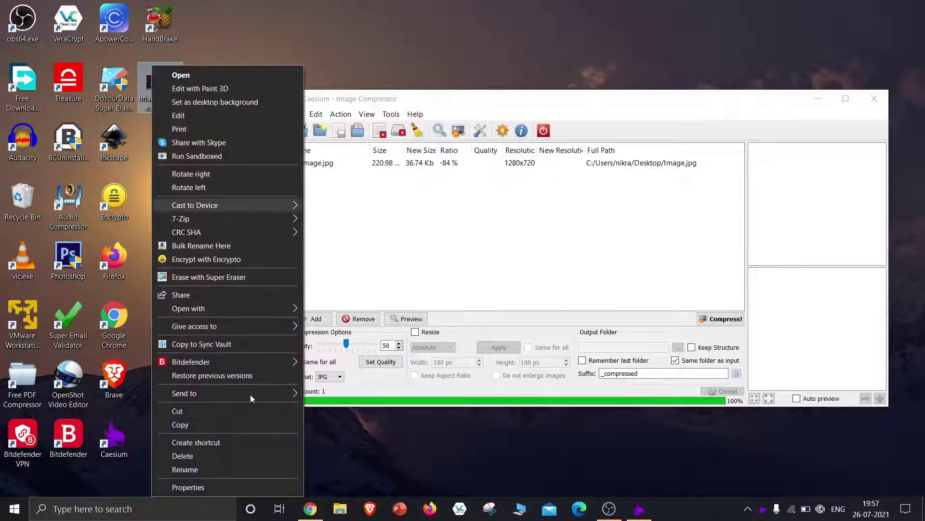
click(241, 489)
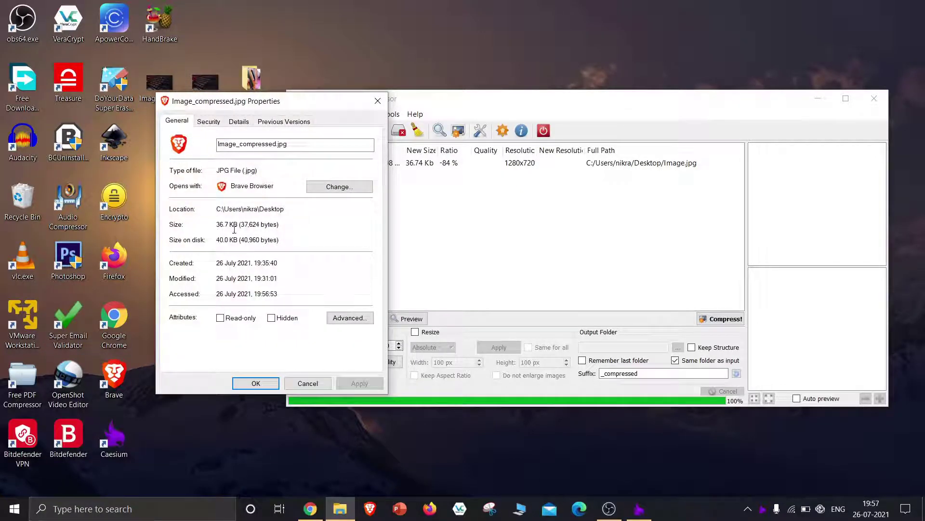
click(256, 383)
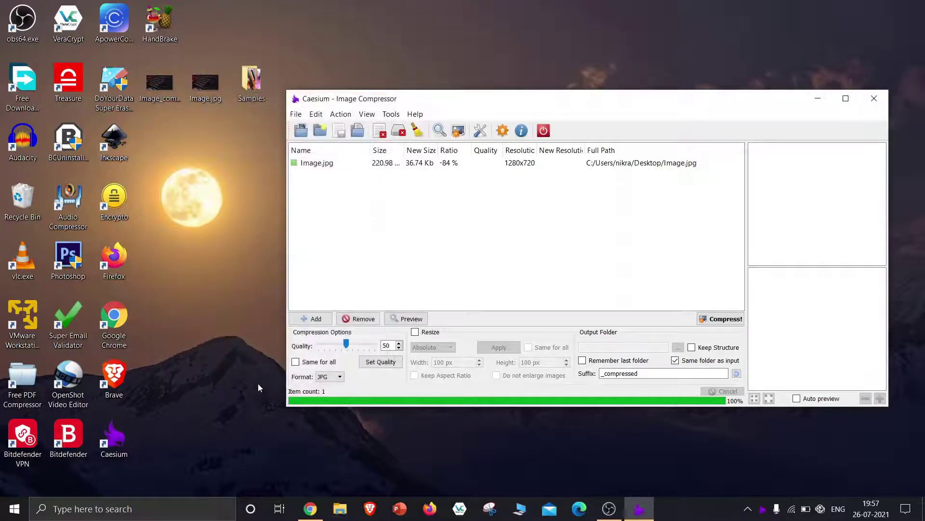
click(163, 85)
- Open Image_compressed.jpg in Paint (1280 × 720, 36.7KB) and shrink its window to reveal the desktop
right_click(166, 80)
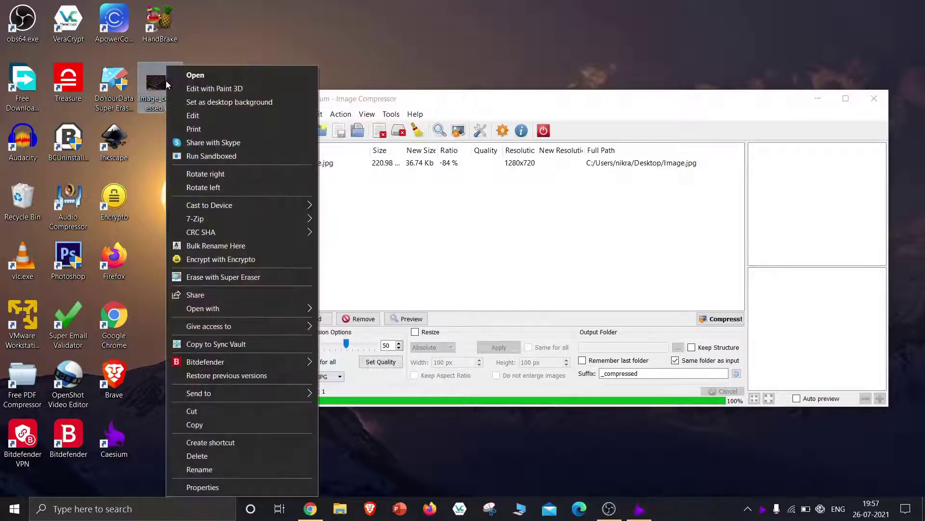
click(248, 115)
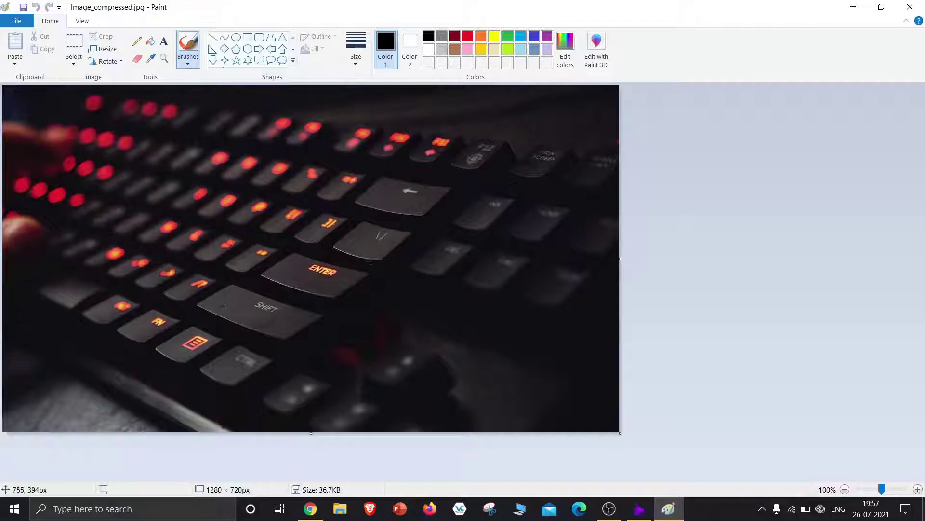
click(881, 7)
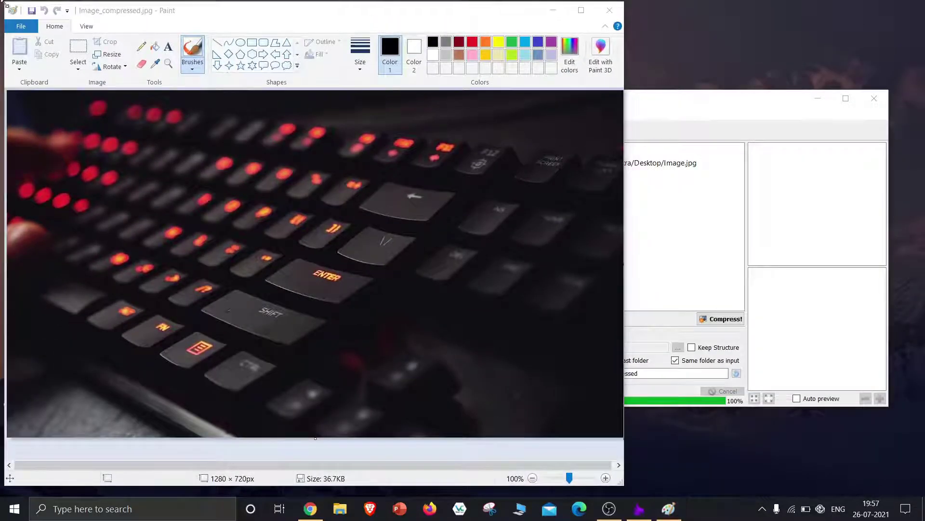
drag(5, 4, 68, 56)
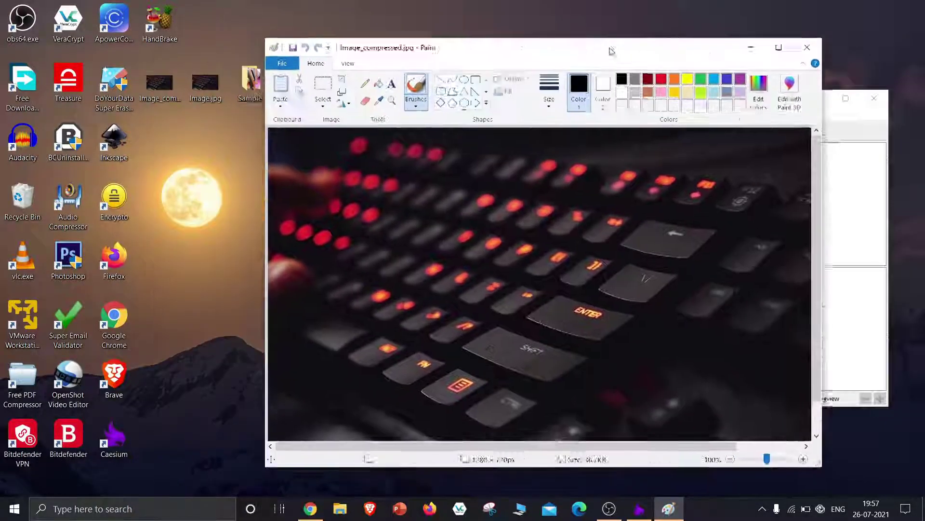
drag(530, 43, 644, 39)
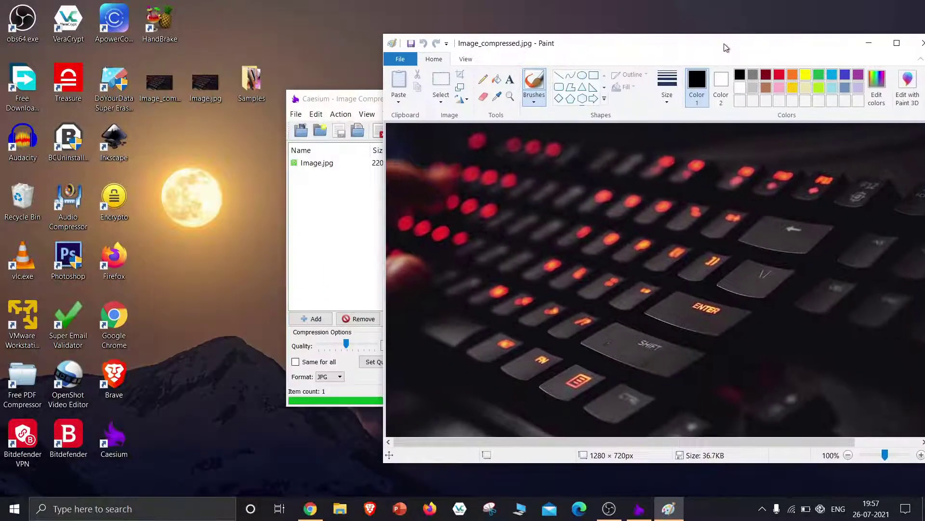
- Compare the original 221.0KB Image.jpg in Paint beside the compressed copy, then close the copy
right_click(191, 81)
click(222, 116)
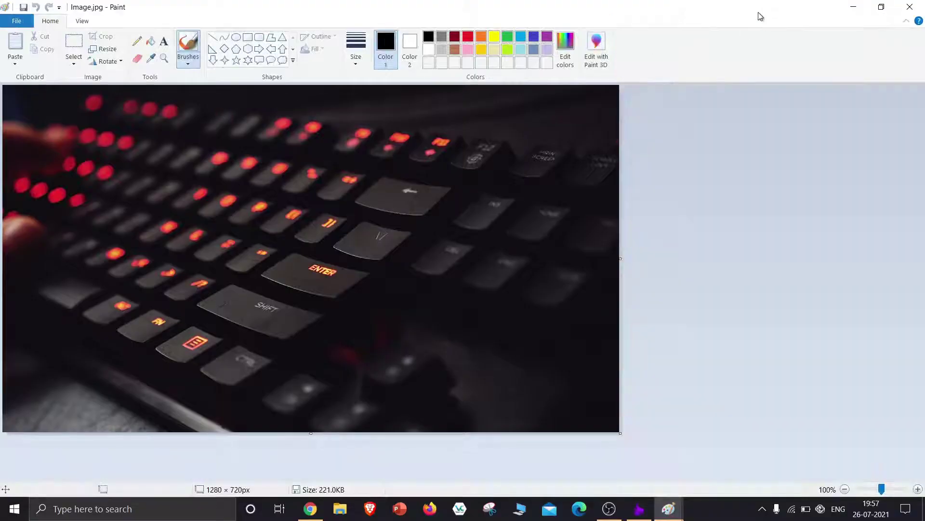
mouse_move(760, 17)
mouse_down()
mouse_move(564, 54)
mouse_move(427, 29)
mouse_up()
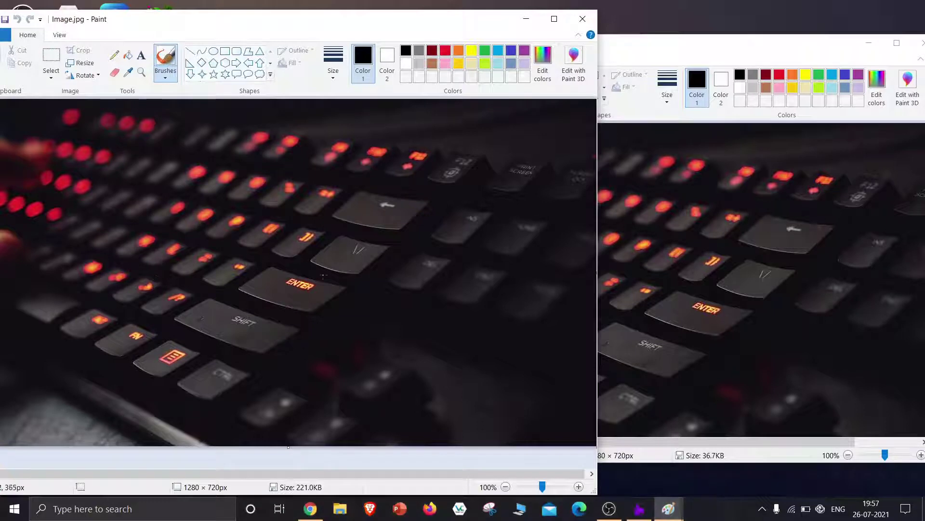
click(762, 36)
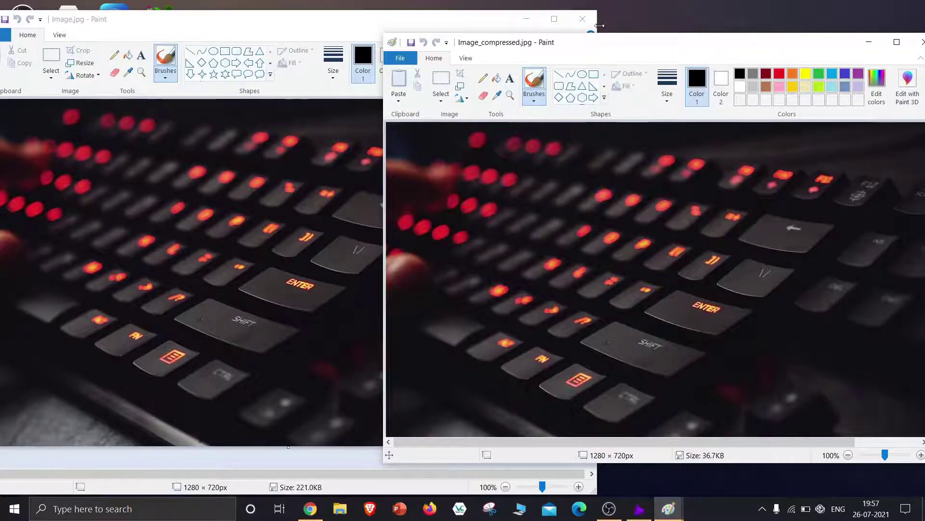
mouse_move(622, 46)
mouse_down()
mouse_move(837, 24)
mouse_move(625, 48)
mouse_move(424, 54)
mouse_up()
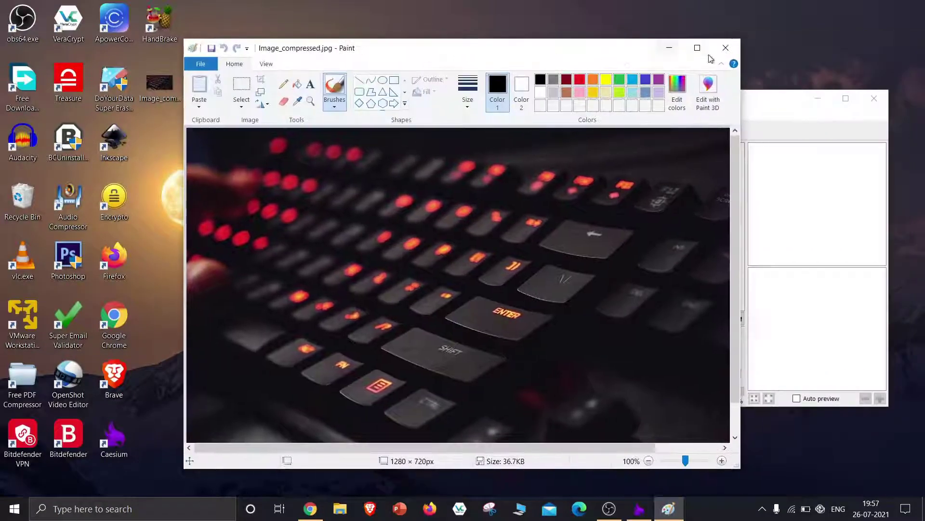
click(722, 44)
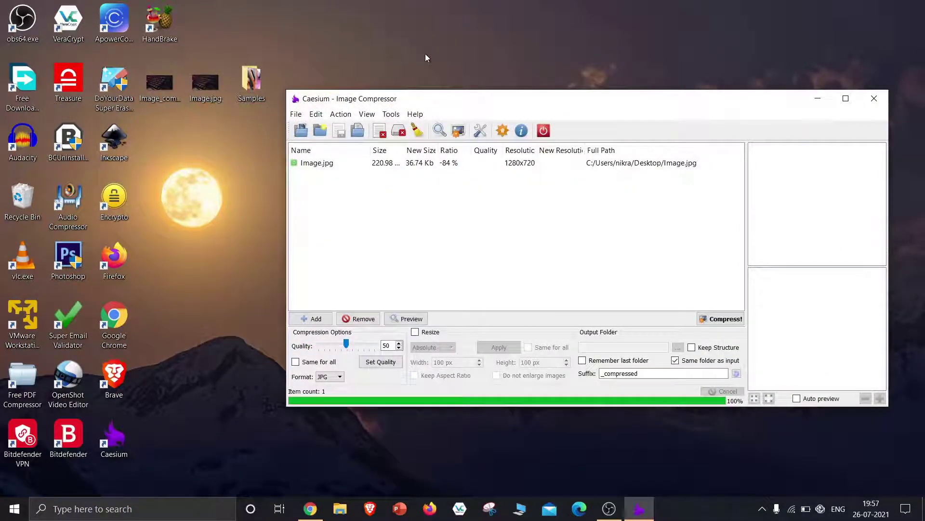
- Open the Samples folder, select all six JPGs and confirm they total 1.50 MB
click(254, 83)
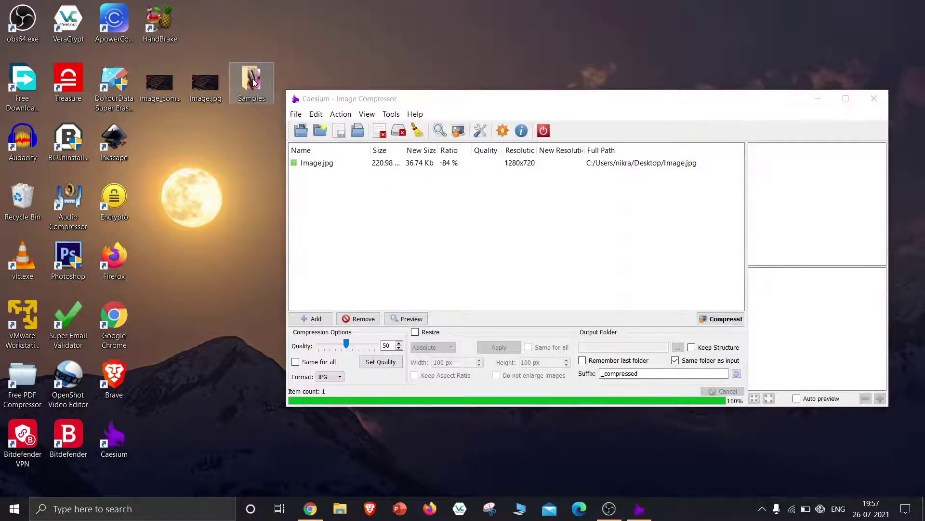
double_click(254, 83)
drag(723, 245, 458, 156)
right_click(460, 152)
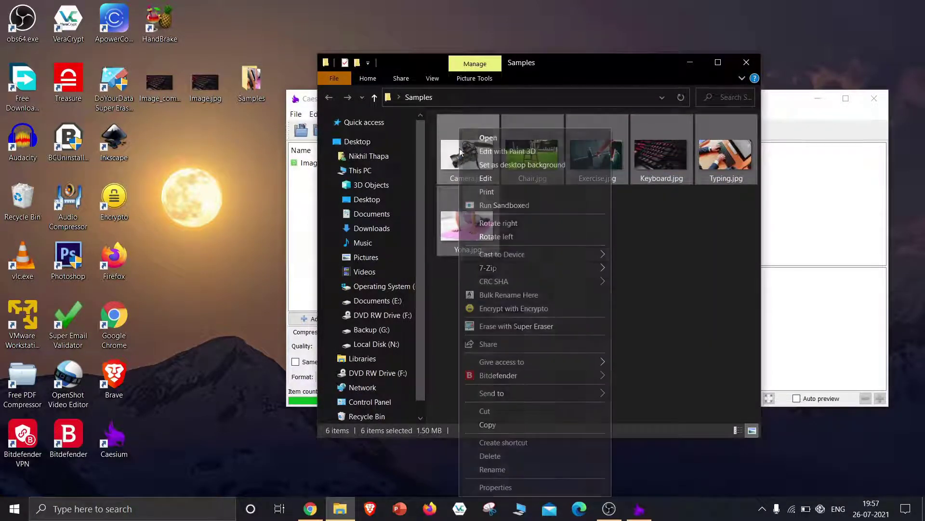
click(522, 490)
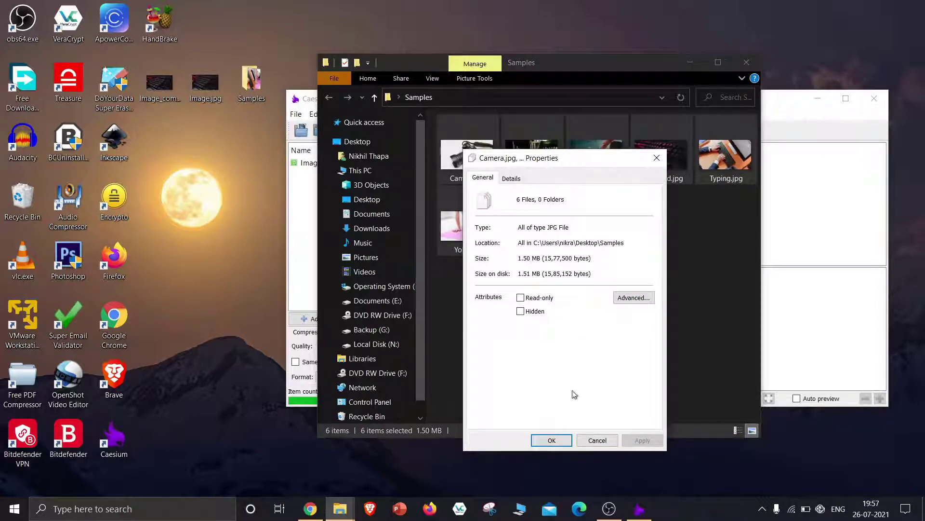
click(552, 440)
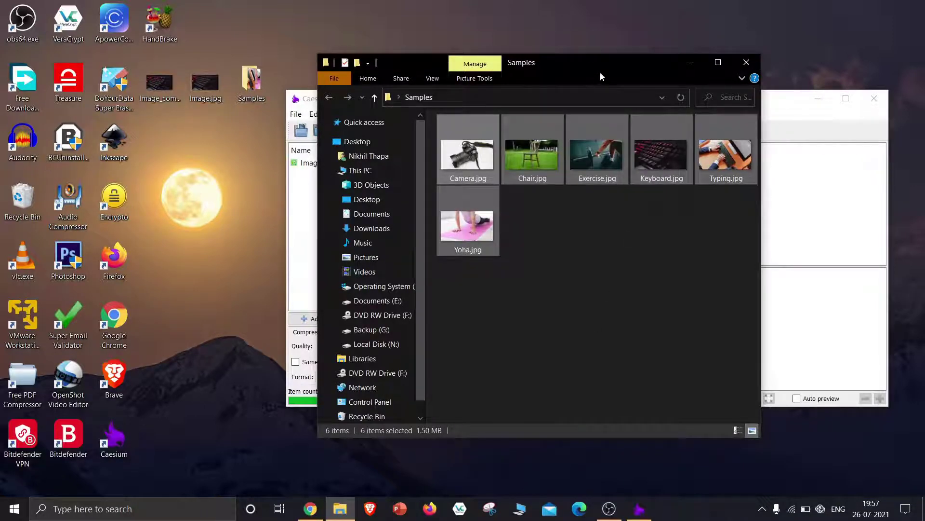
drag(599, 66, 319, 63)
click(626, 120)
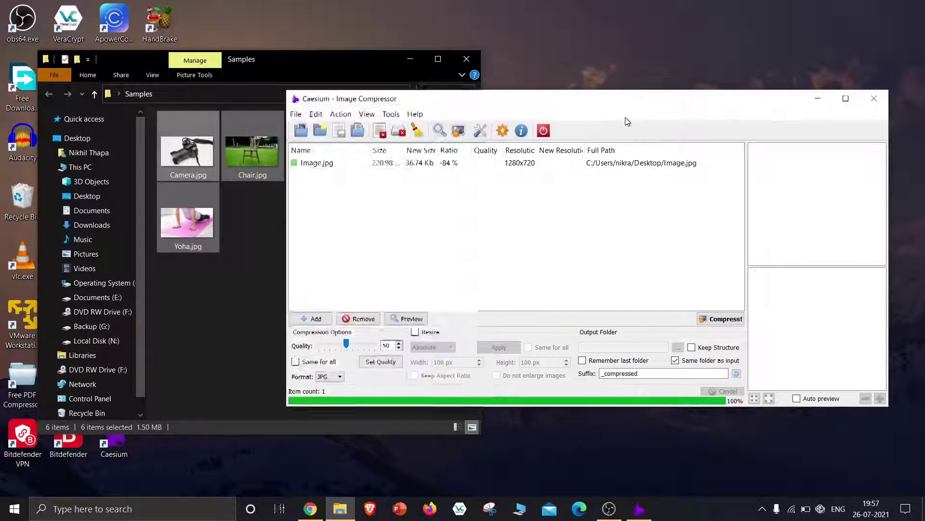
- Clear Caesium's list, drag in the six 1280x720 Samples JPGs, and turn off Same folder as input
right_click(529, 215)
click(559, 251)
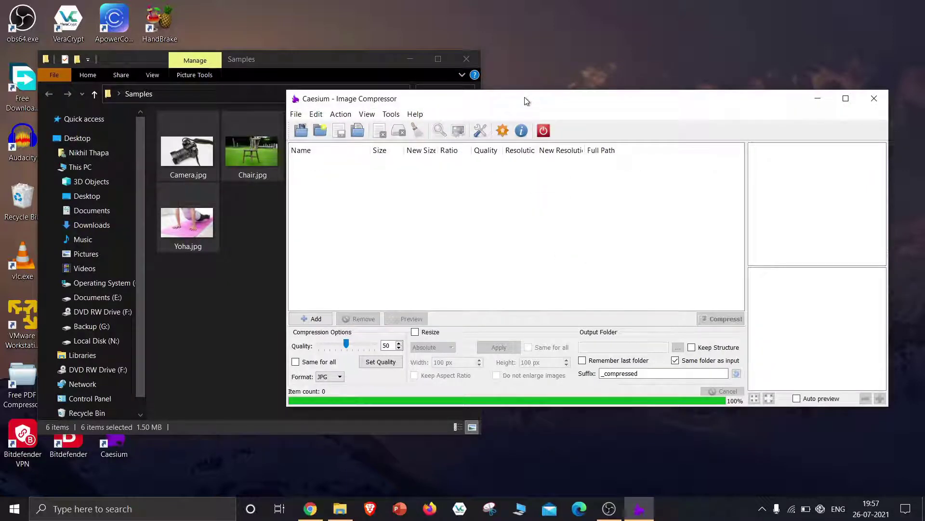
drag(522, 99, 595, 94)
drag(359, 195, 452, 195)
click(428, 236)
drag(455, 236, 558, 198)
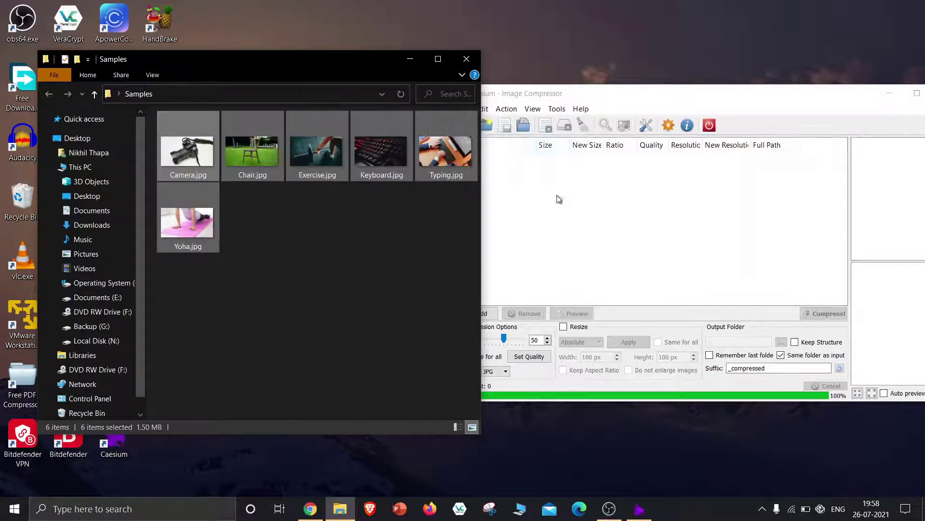
click(572, 262)
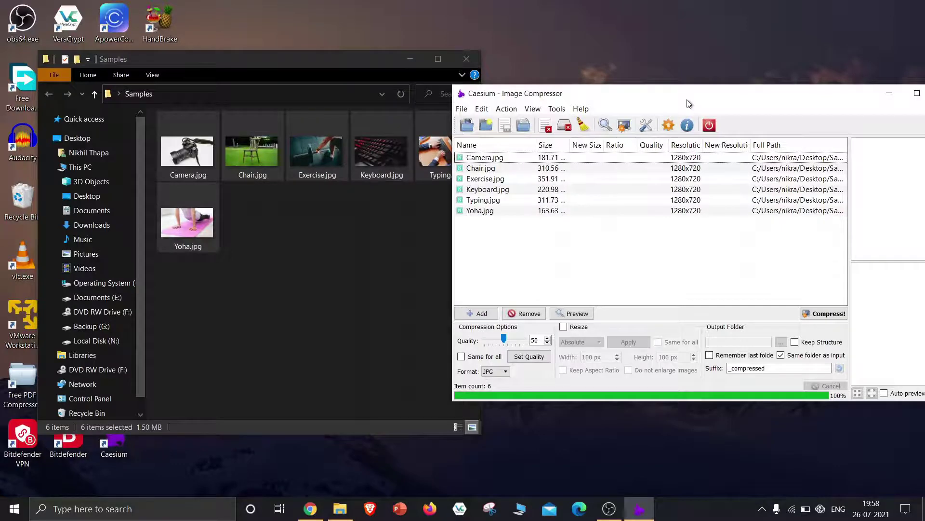
drag(689, 94, 507, 103)
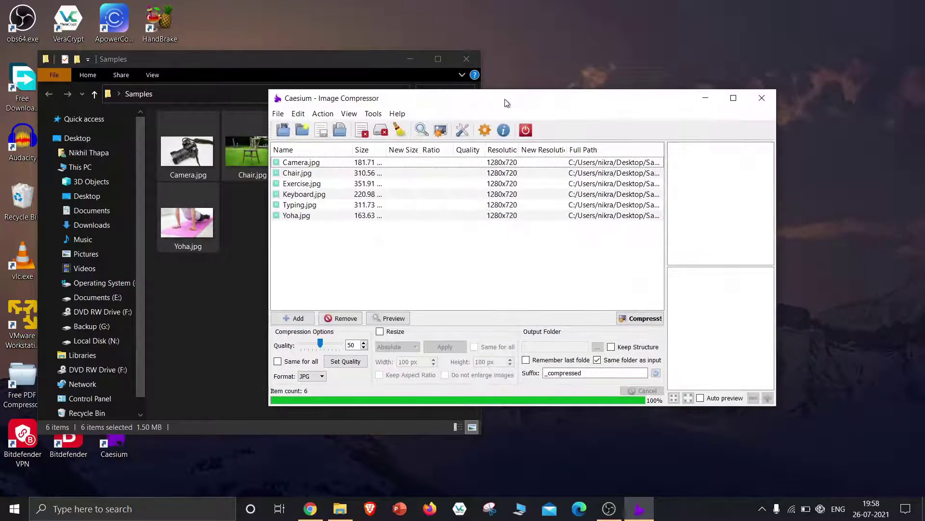
click(596, 360)
- Set the output directory to a new Desktop folder named Compressed
click(597, 347)
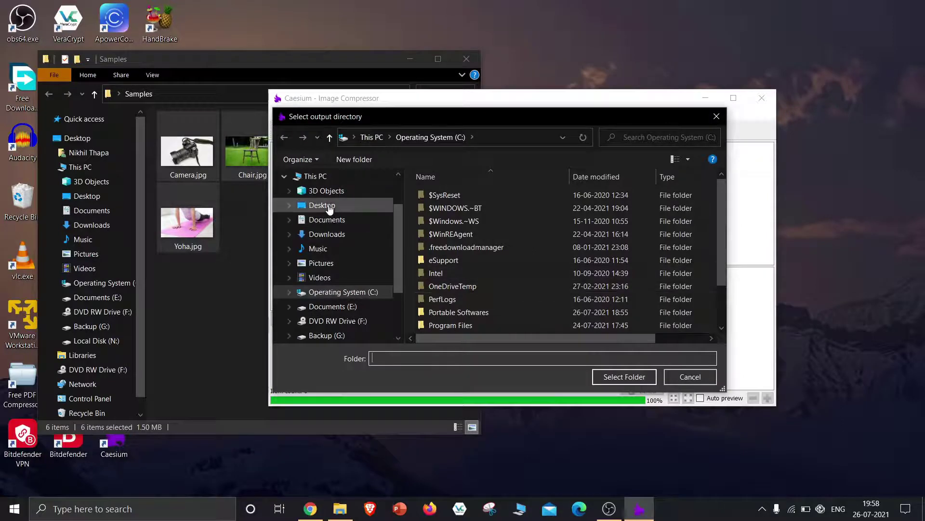
click(323, 205)
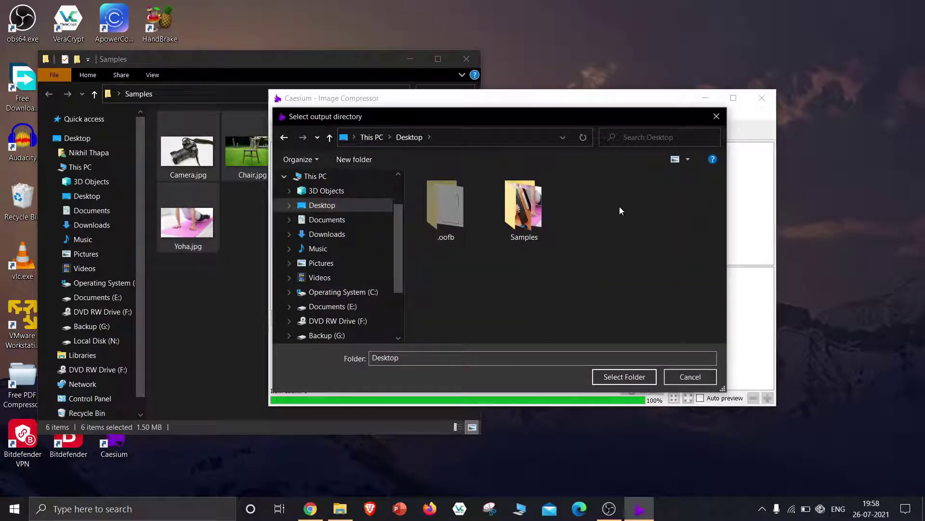
right_click(619, 207)
mouse_move(663, 321)
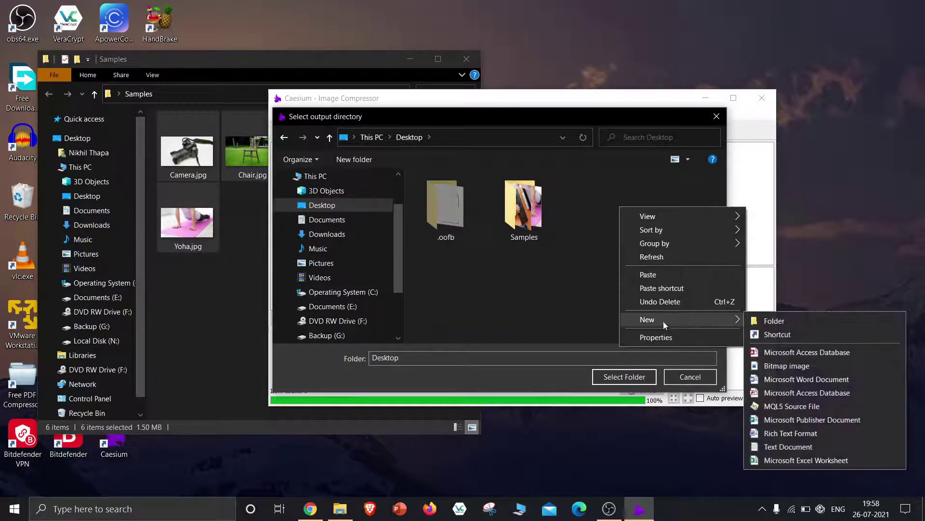
click(746, 319)
text(Compressed)
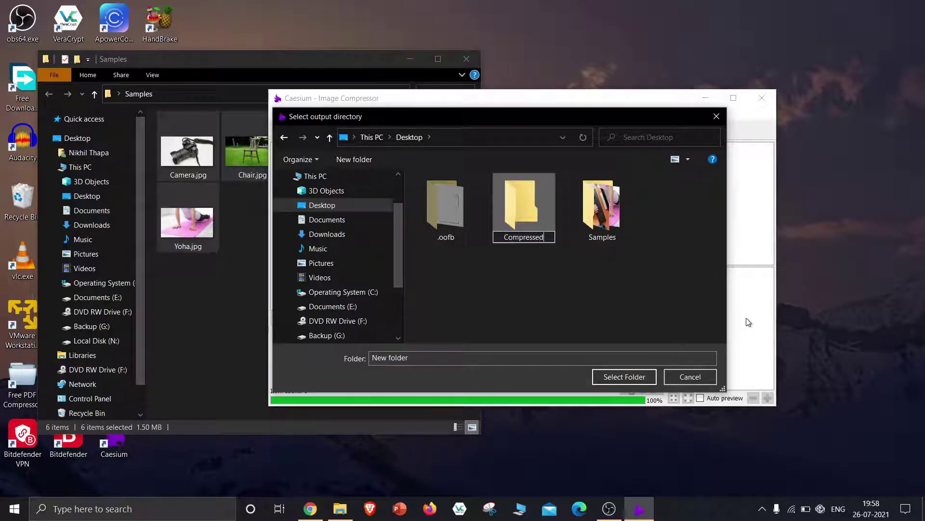
key(Return)
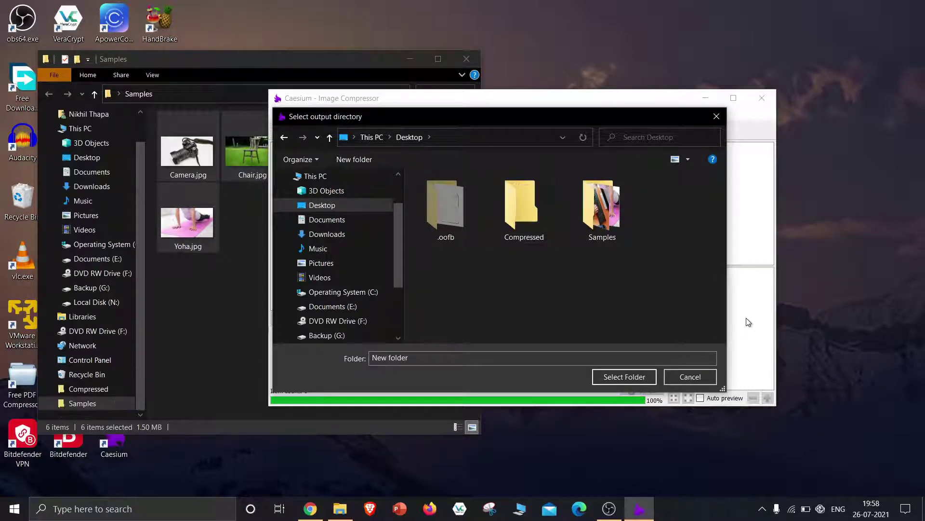
click(522, 206)
double_click(522, 207)
click(635, 376)
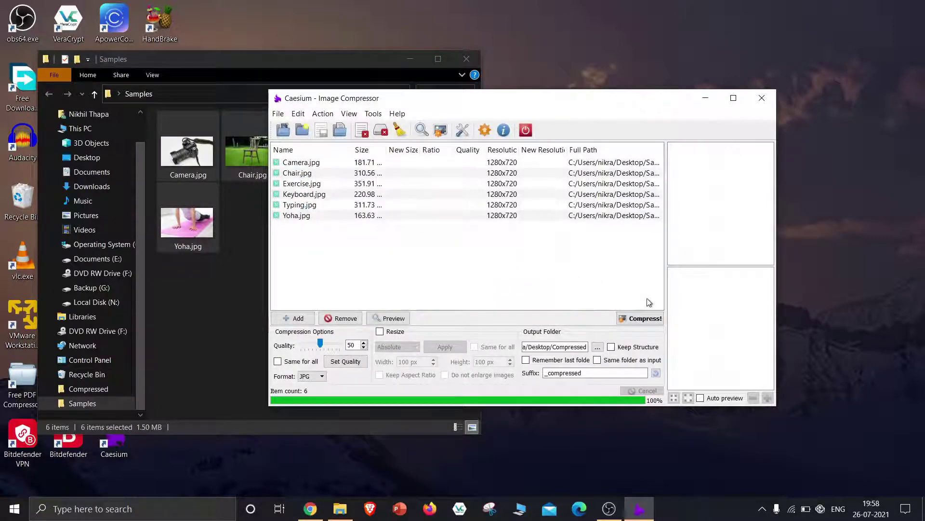
- Compress all six images into Compressed, each shrinking by 69–84%
click(645, 318)
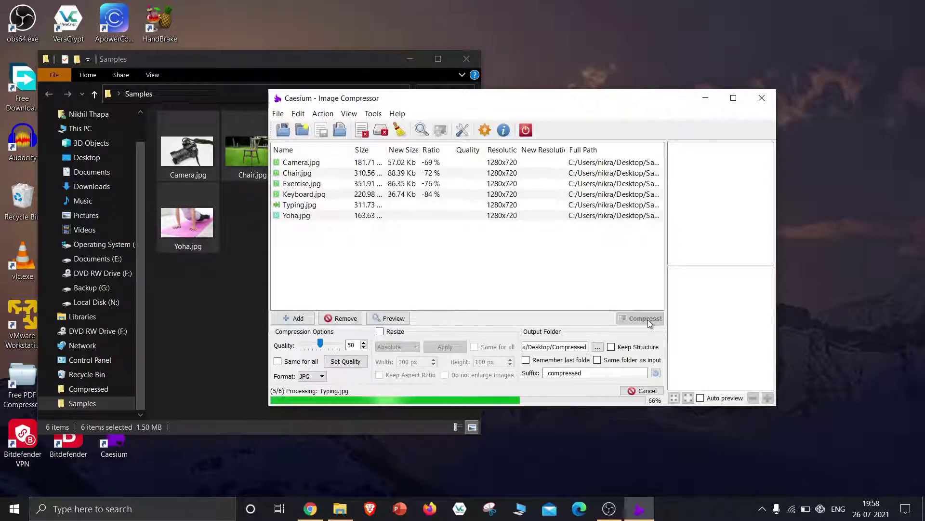
click(547, 288)
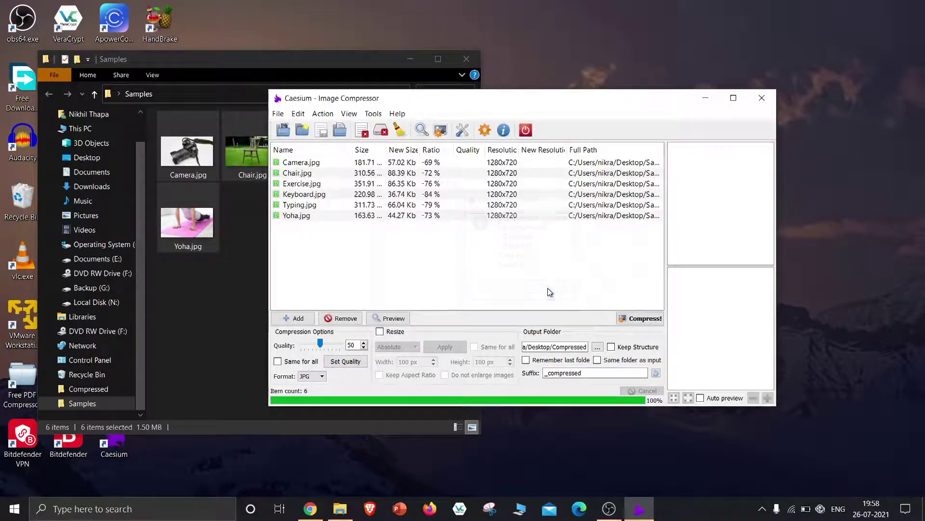
drag(347, 60, 698, 50)
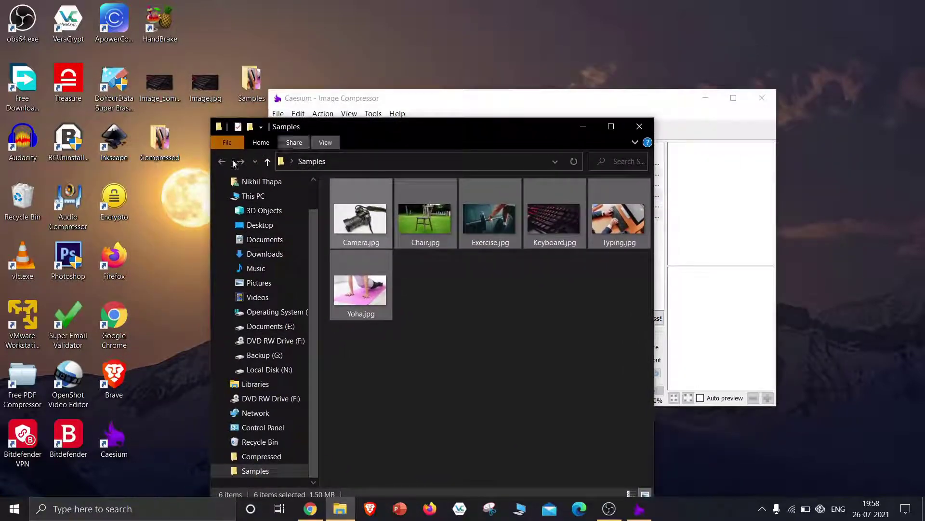
- Open the Compressed folder beside Samples and show Properties for the six originals (1.50 MB)
double_click(154, 143)
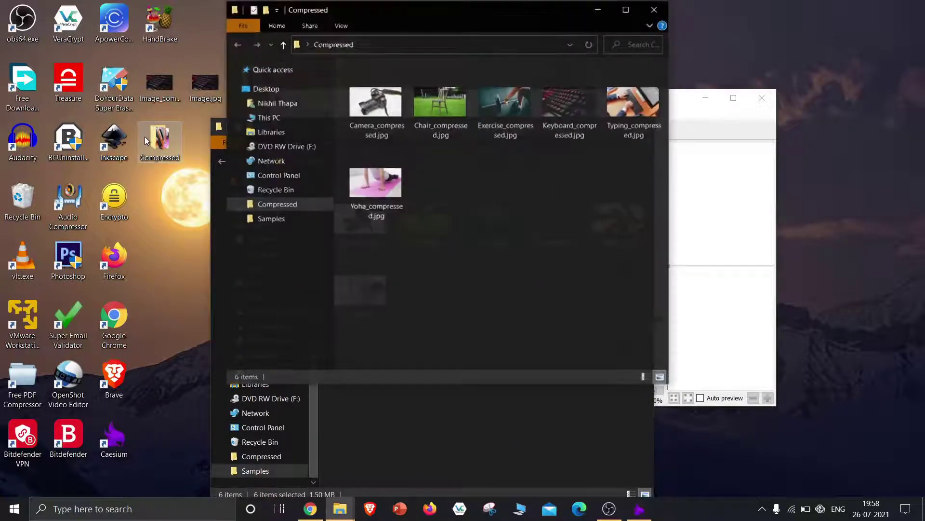
drag(380, 44, 658, 96)
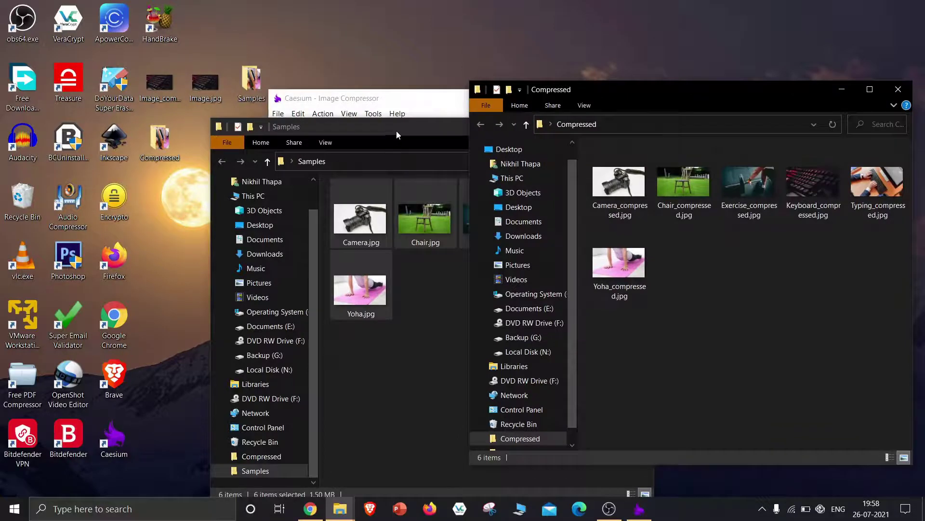
drag(396, 131, 199, 78)
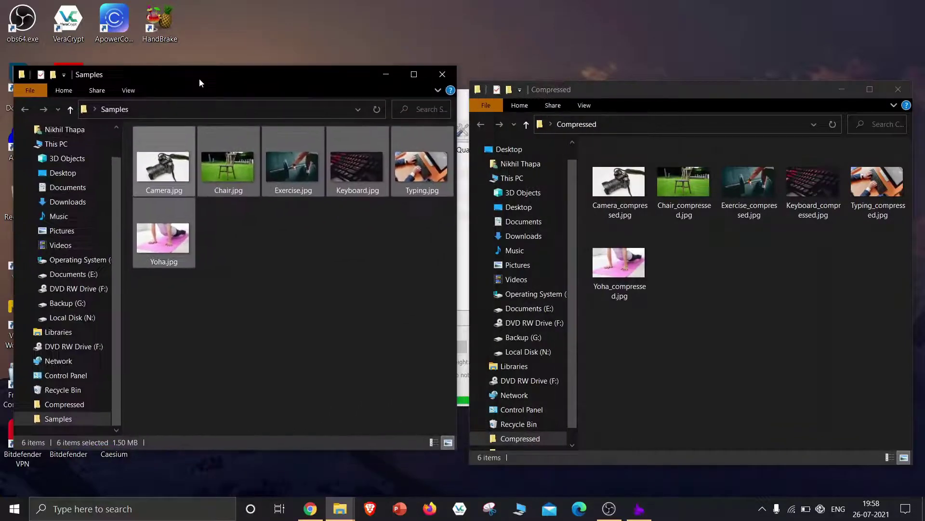
right_click(240, 175)
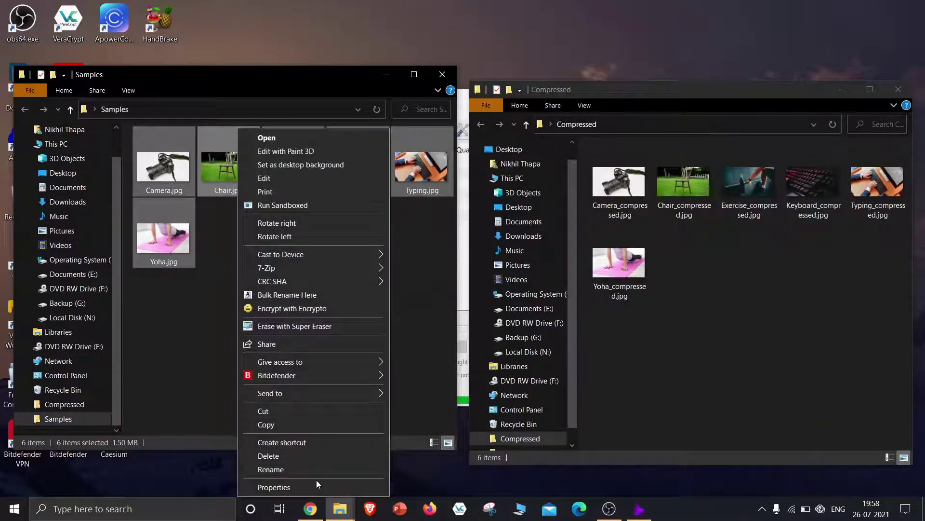
click(316, 484)
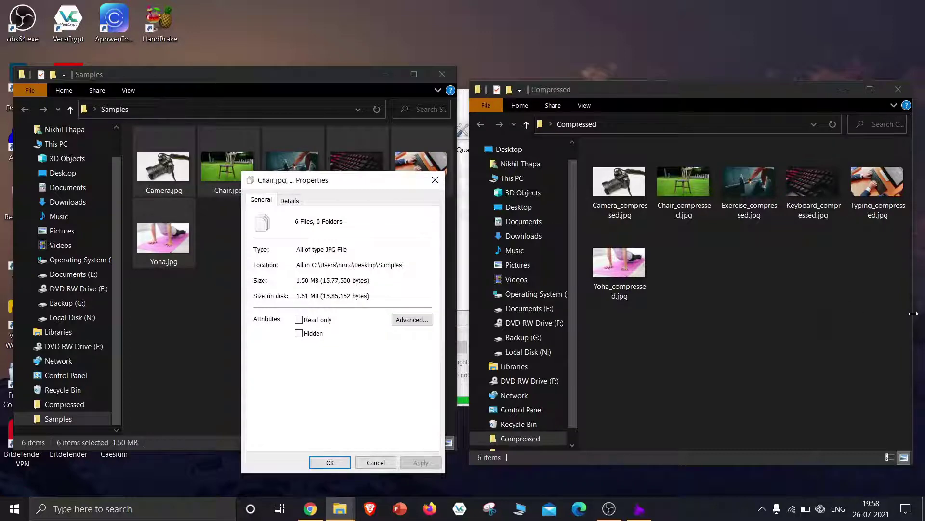
- Select all six compressed images and show their combined size of 378 KB
drag(914, 313, 880, 189)
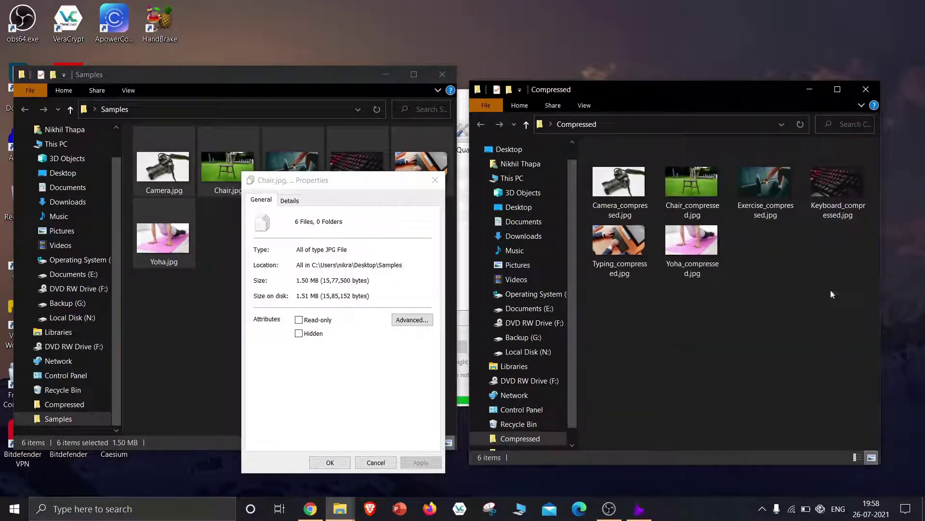
drag(836, 298, 623, 180)
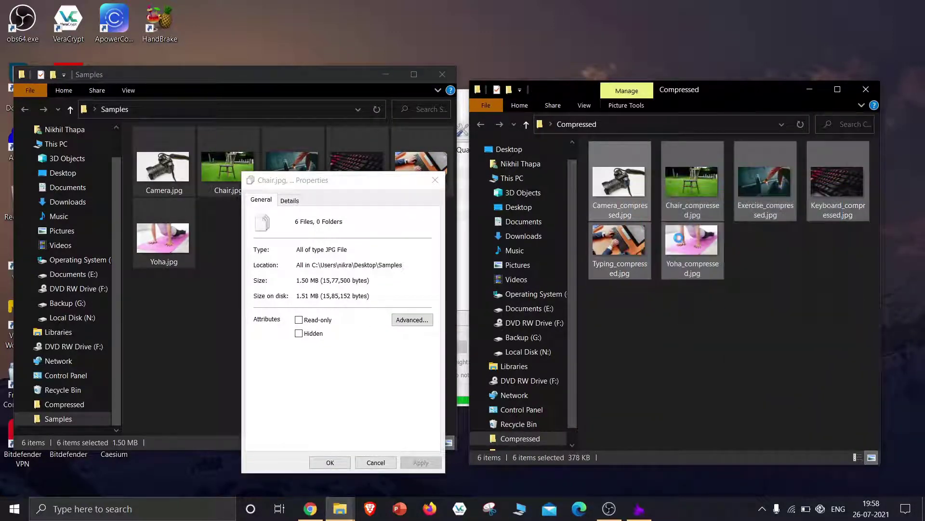
key(shift+F10)
click(706, 488)
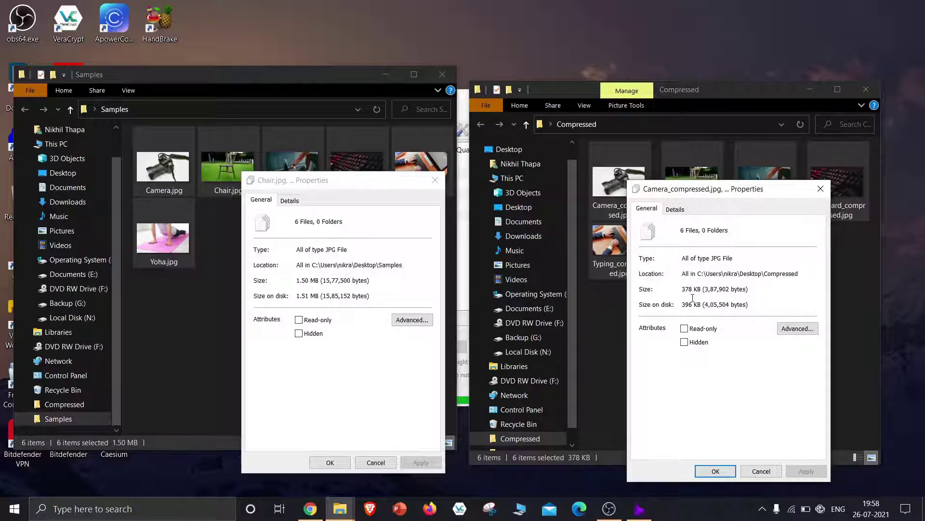
- Dismiss both Properties summaries and close the Samples and Compressed folder windows
click(707, 472)
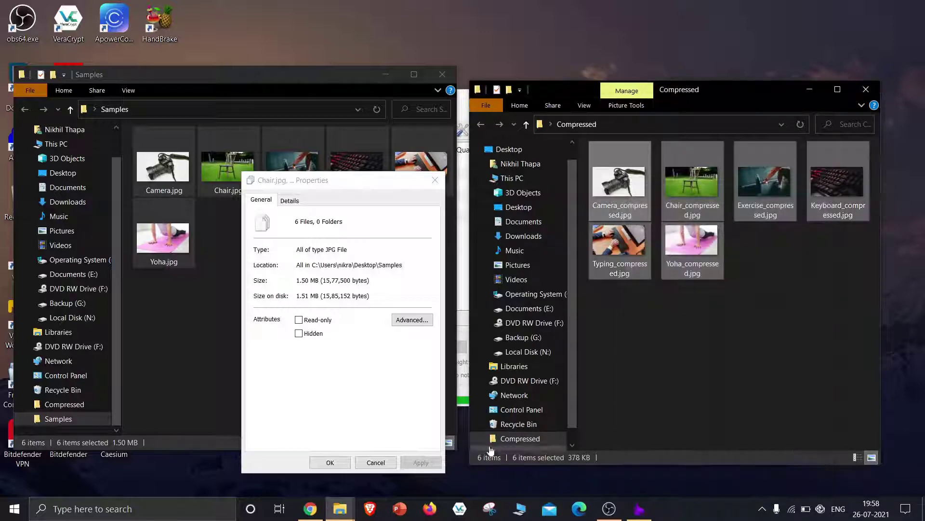
click(338, 464)
click(446, 75)
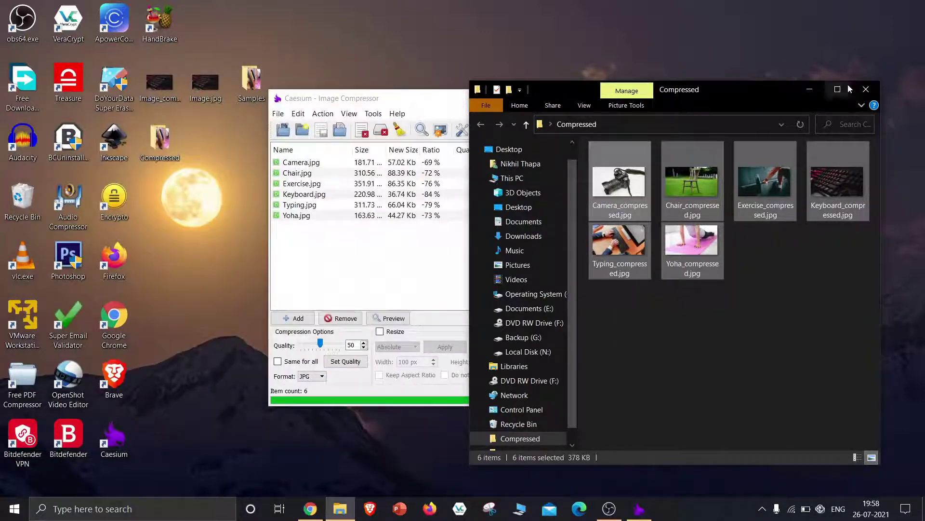
click(857, 91)
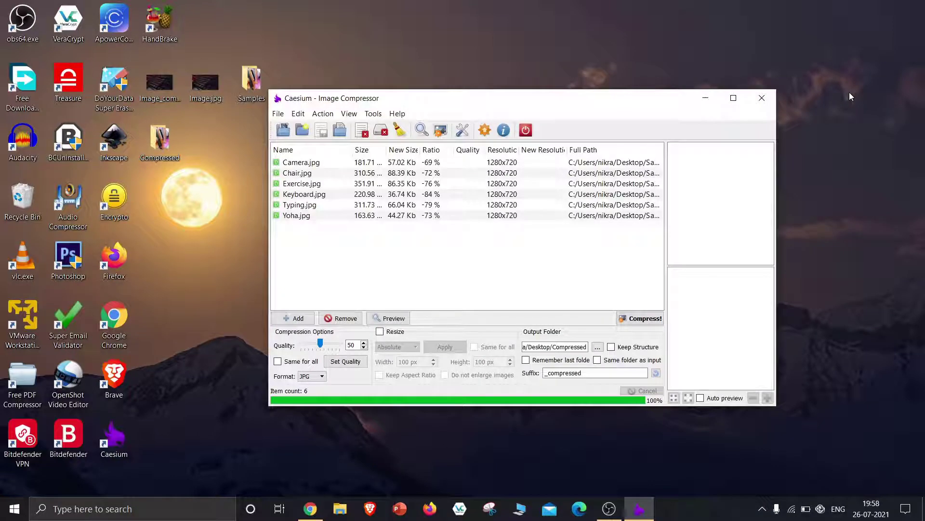